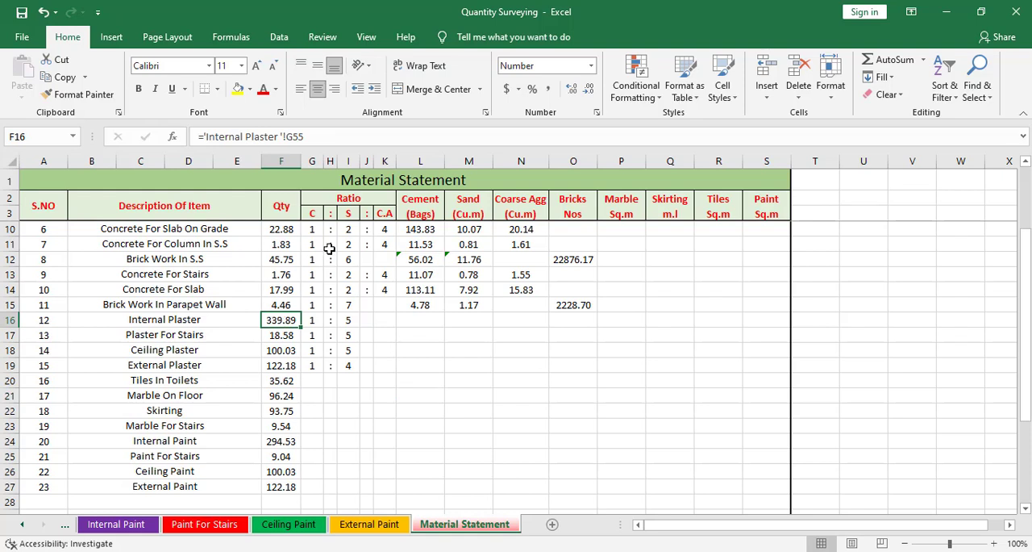
Multiply the Internal Plaster quantity formula in F16 by 0.015.
left_click(323, 136)
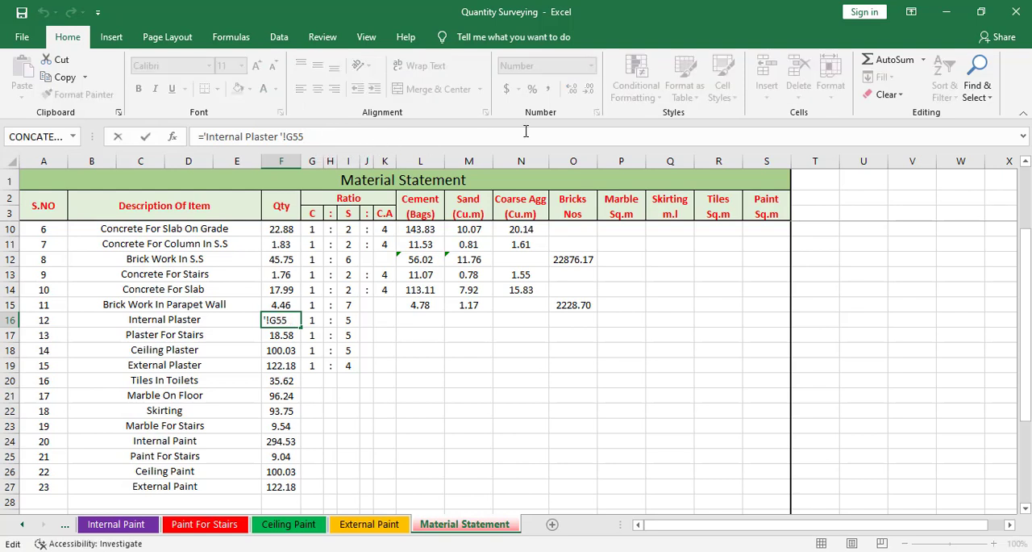
type("-")
type(".")
key("BackSpace")
type("0.015")
key("Return")
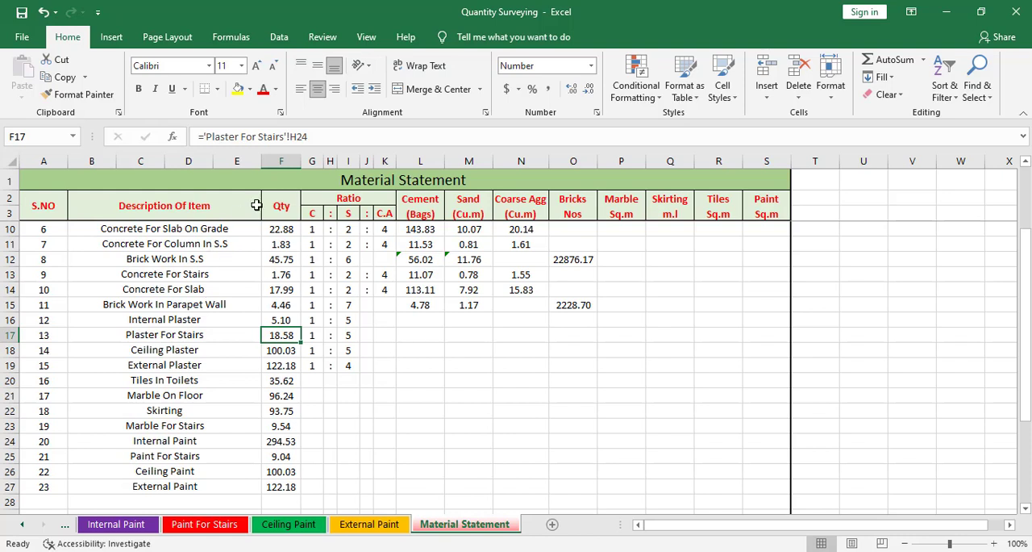
Multiply the Plaster For Stairs quantity formula in F17 by .015.
left_click(332, 136)
type("*")
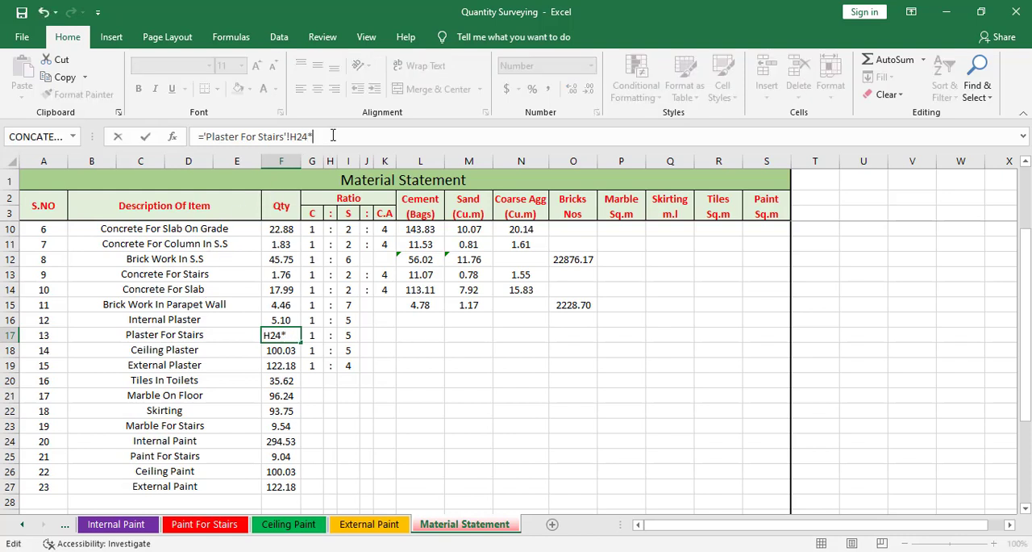
type(".015")
key("Return")
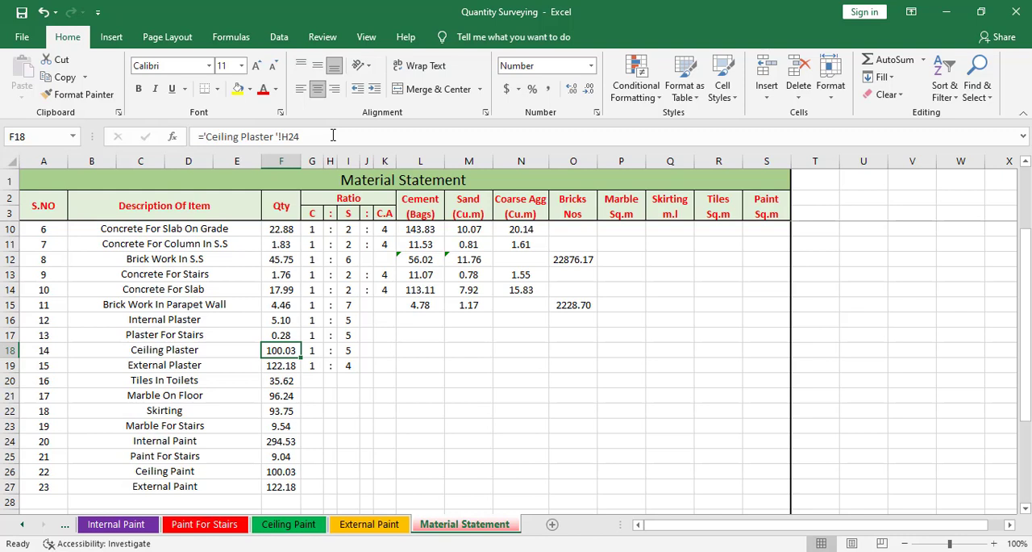
Multiply the Ceiling Plaster quantity formula in F18 by .015.
type("*")
key("Escape")
key("F2")
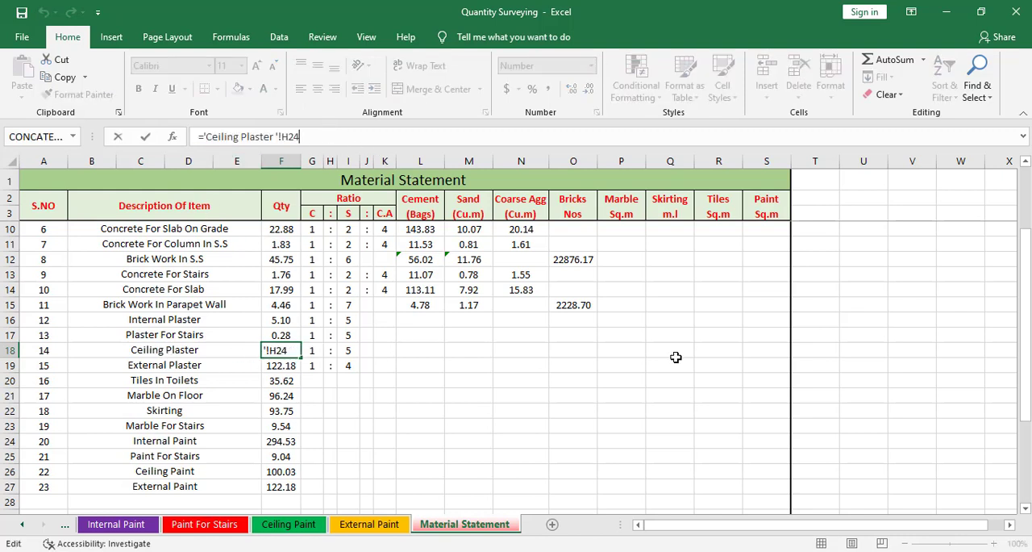
type("*.015")
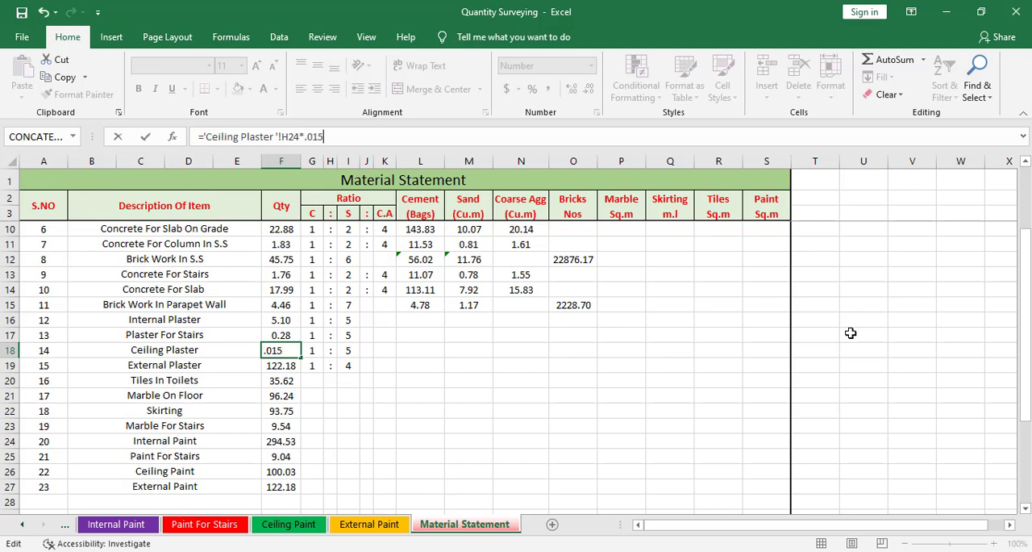
key("Return")
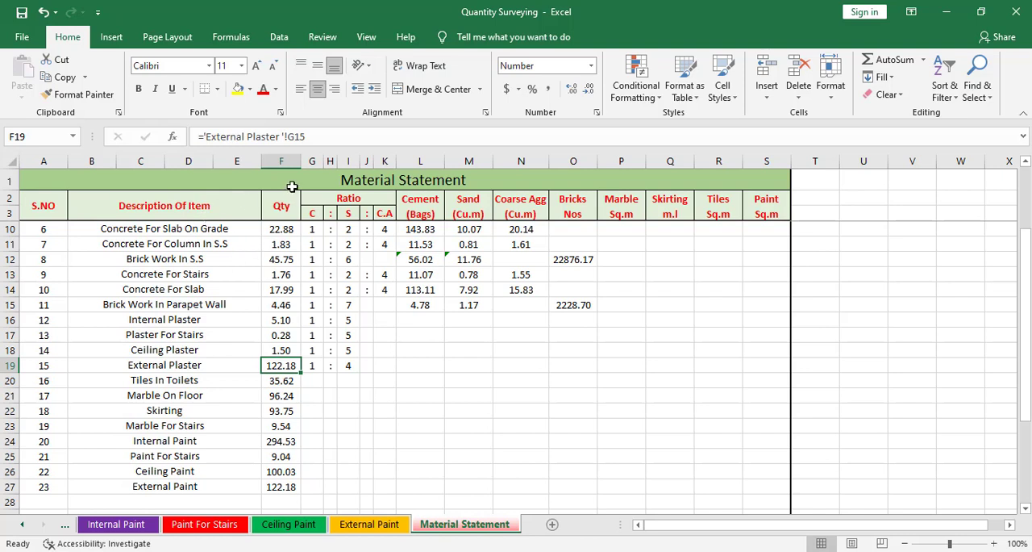
Multiply the External Plaster quantity formula in F19 by .015.
left_click(403, 141)
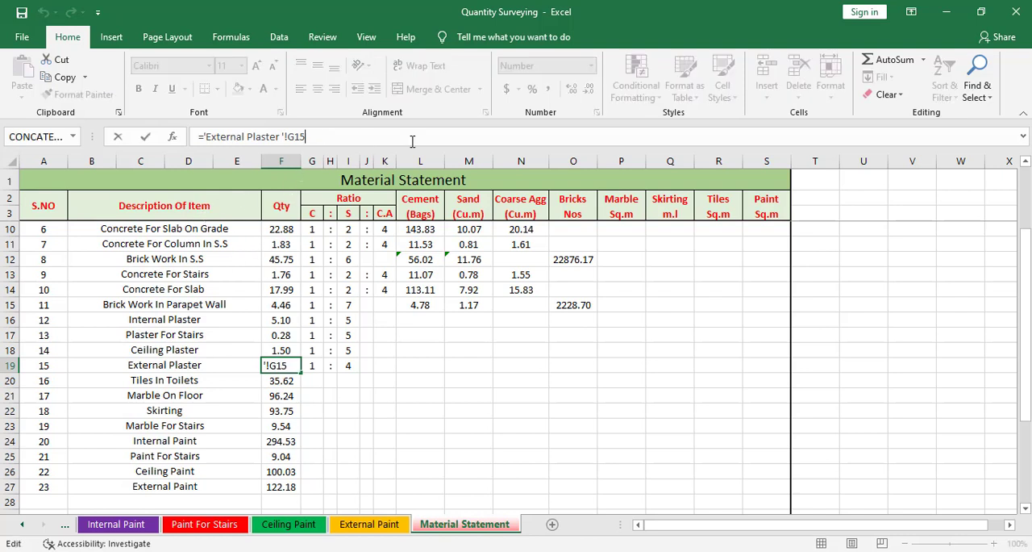
type("*.015")
key("Return")
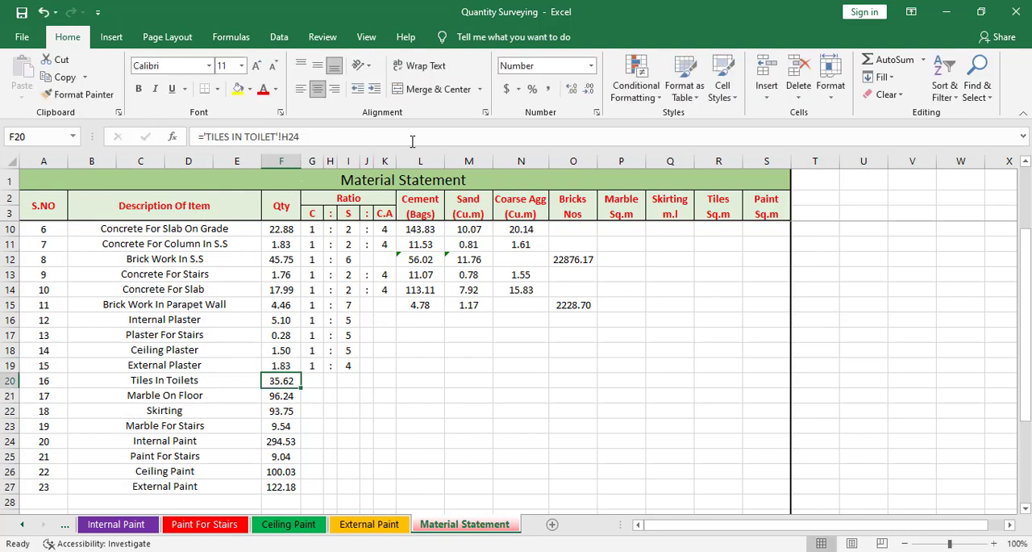
left_click_drag(289, 321, 296, 383)
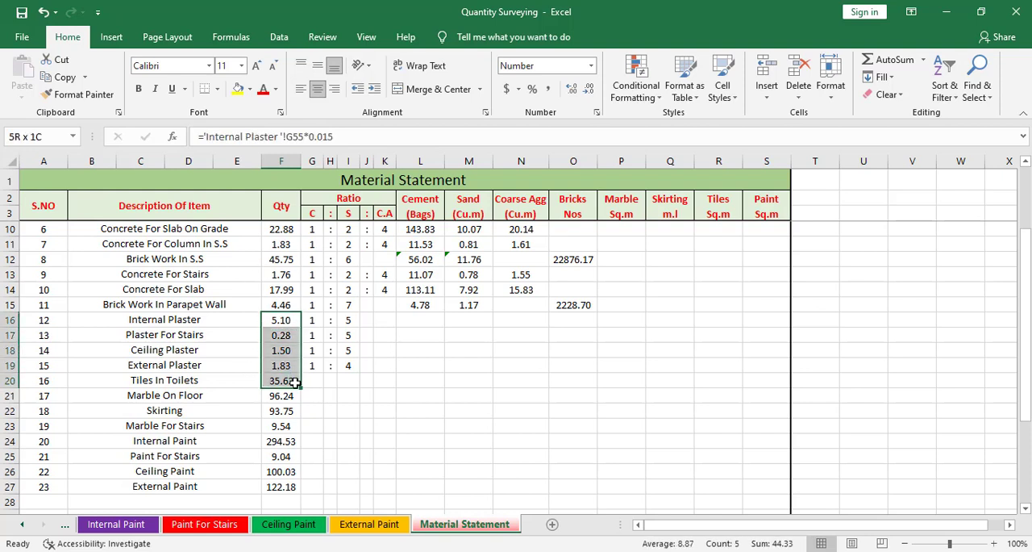
left_click_drag(296, 383, 298, 365)
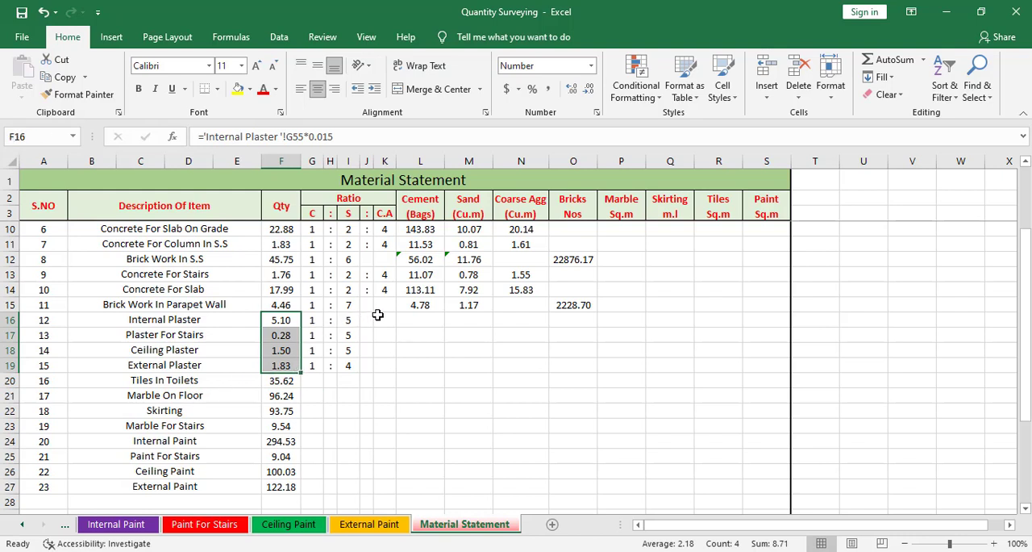
left_click(294, 319)
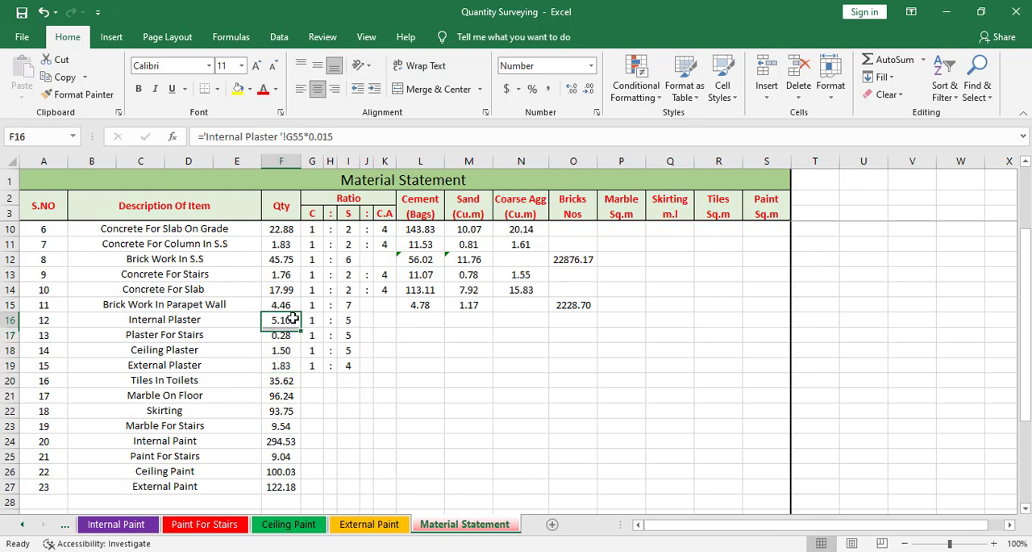
Calculate the cement bags for Internal Plaster in L16 with the formula =((G16/(G16+I16)*(F16*1.27))/0.035).
left_click(402, 320)
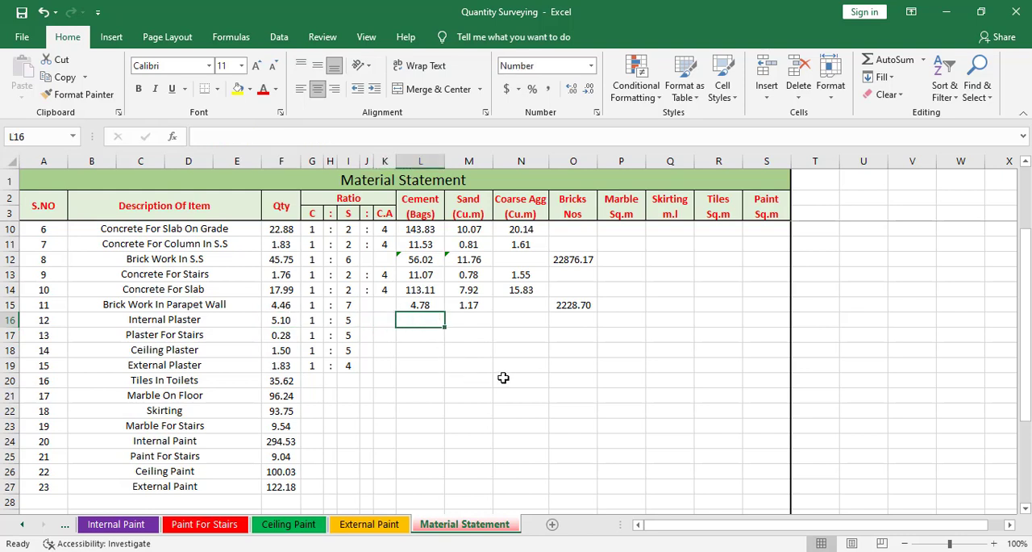
type("=(")
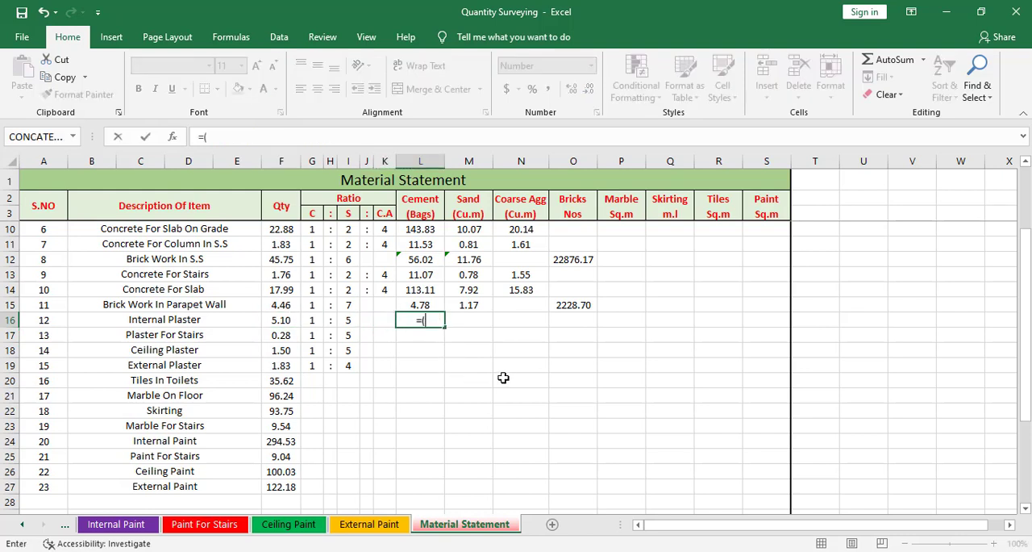
type("(")
left_click(313, 322)
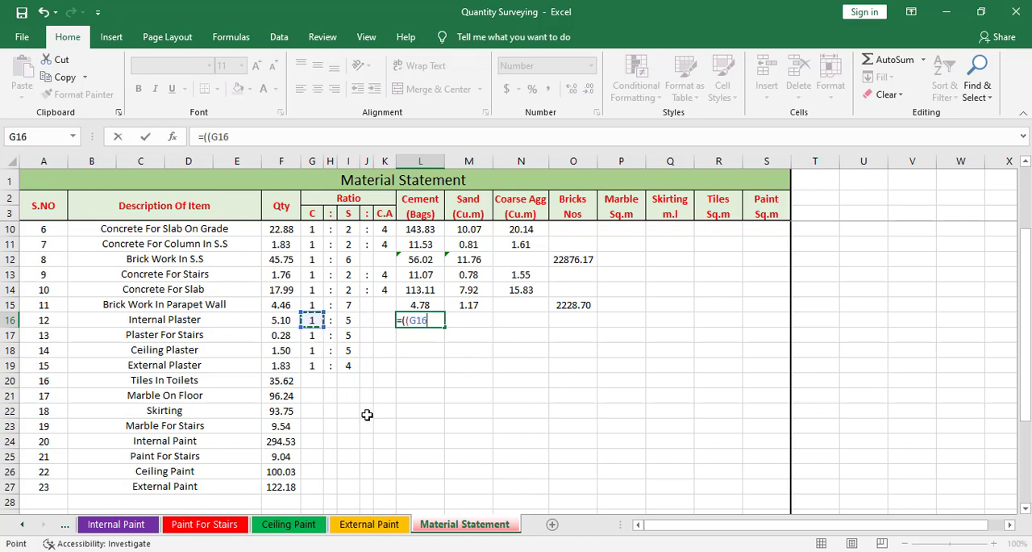
type("/(")
left_click(315, 321)
type("+")
left_click(348, 321)
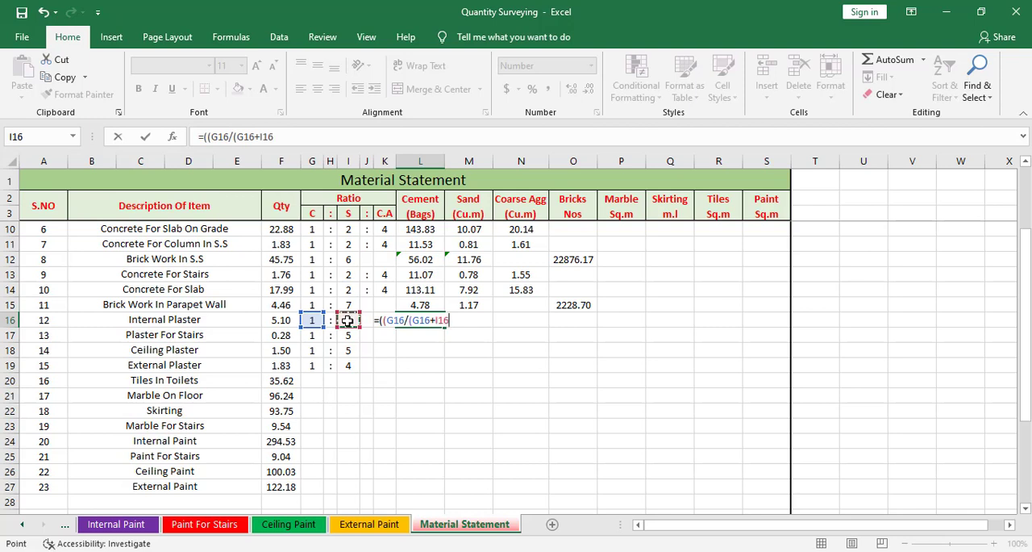
type(")*(")
left_click(281, 320)
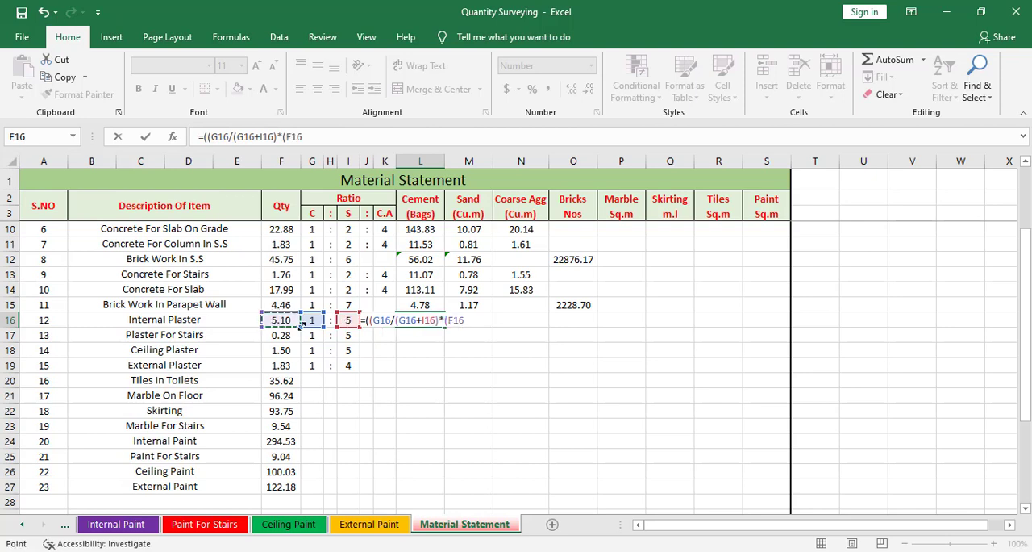
type("*1.27))/")
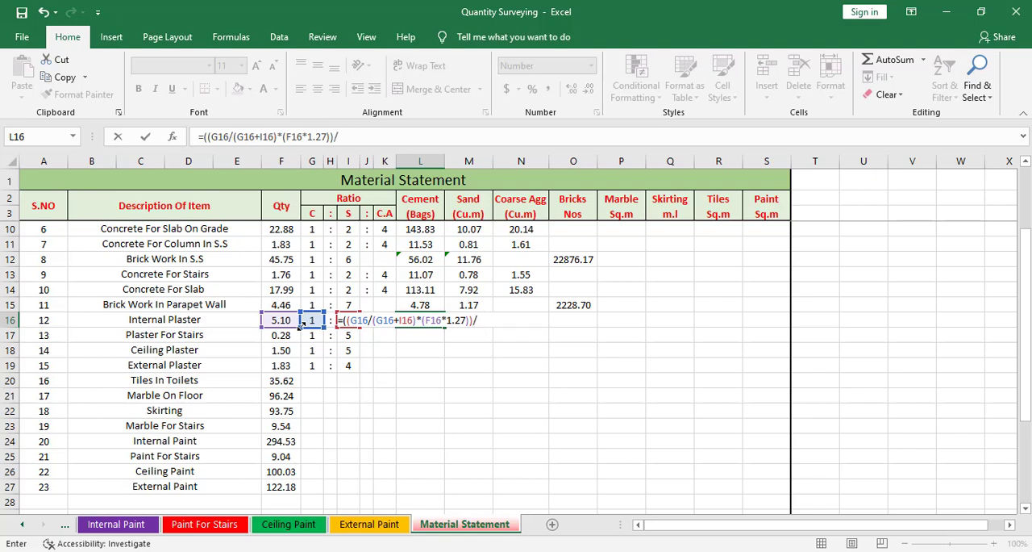
type("5")
key("Return")
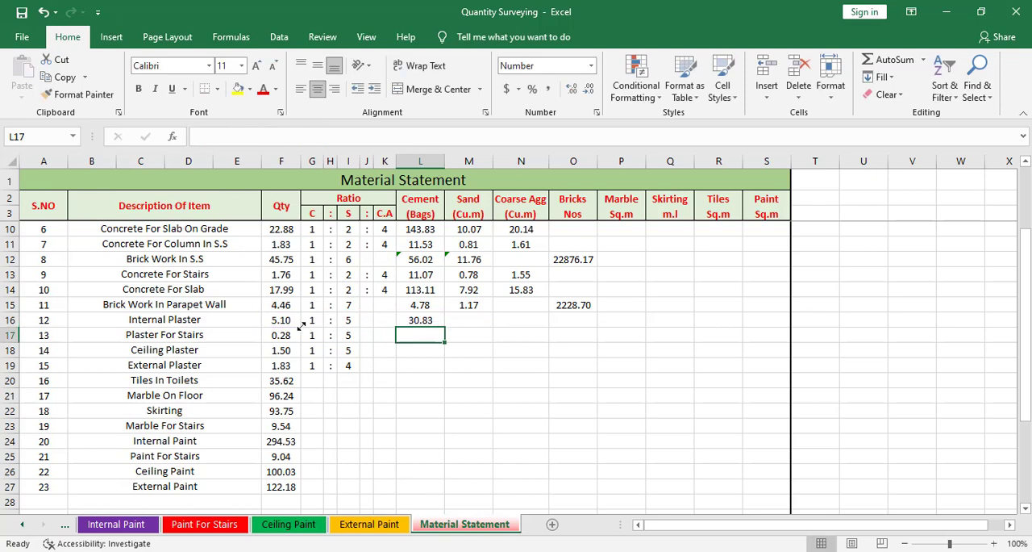
left_click(429, 320)
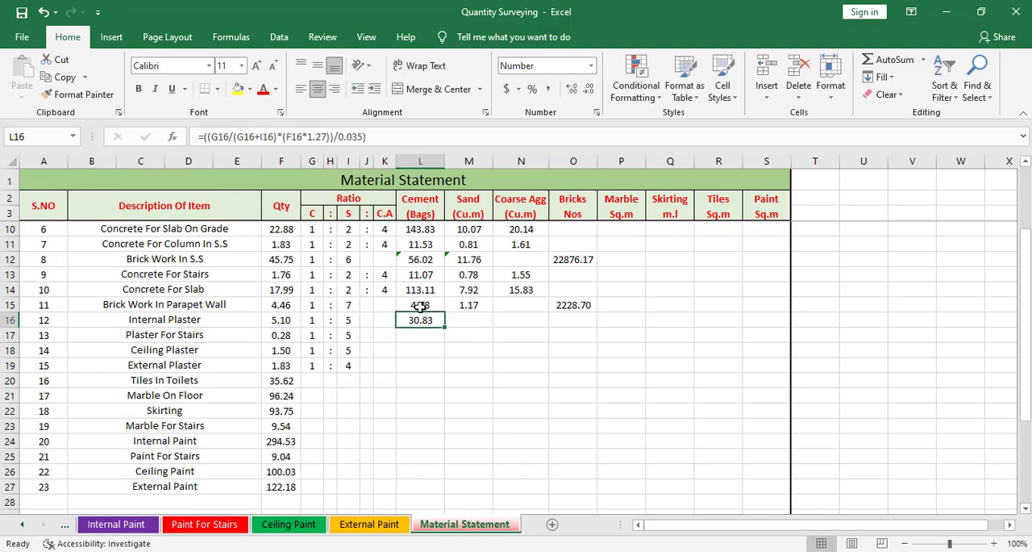
Calculate the sand volume for Internal Plaster in M16 with the formula =(I16/(G16+I16)*(F16*1.27)).
left_click(466, 316)
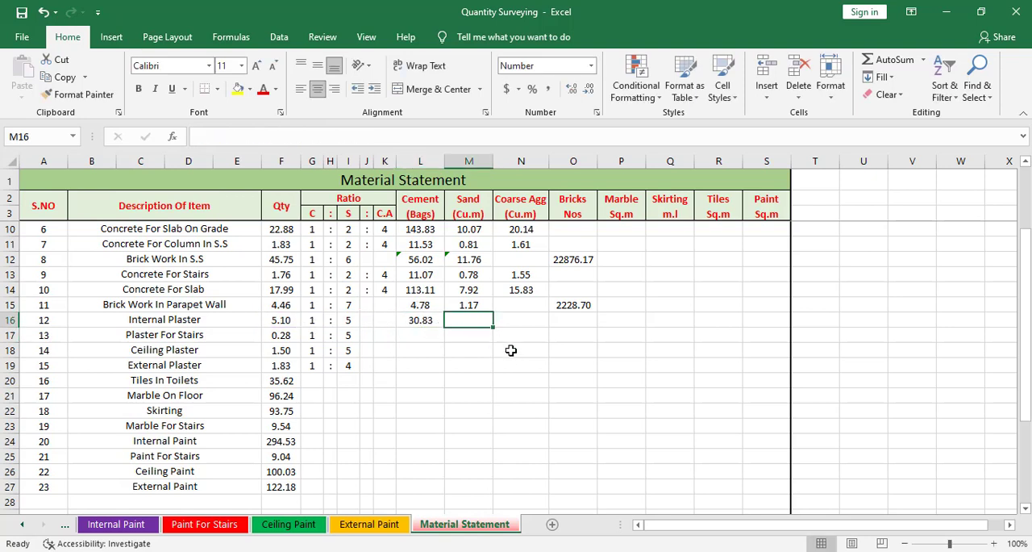
type("=")
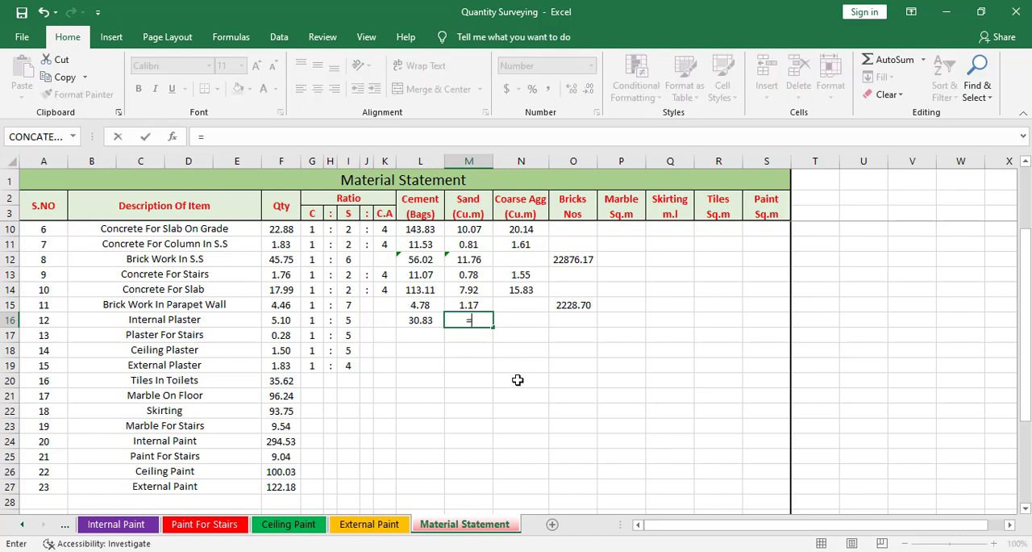
type("(")
left_click(349, 320)
type("/(")
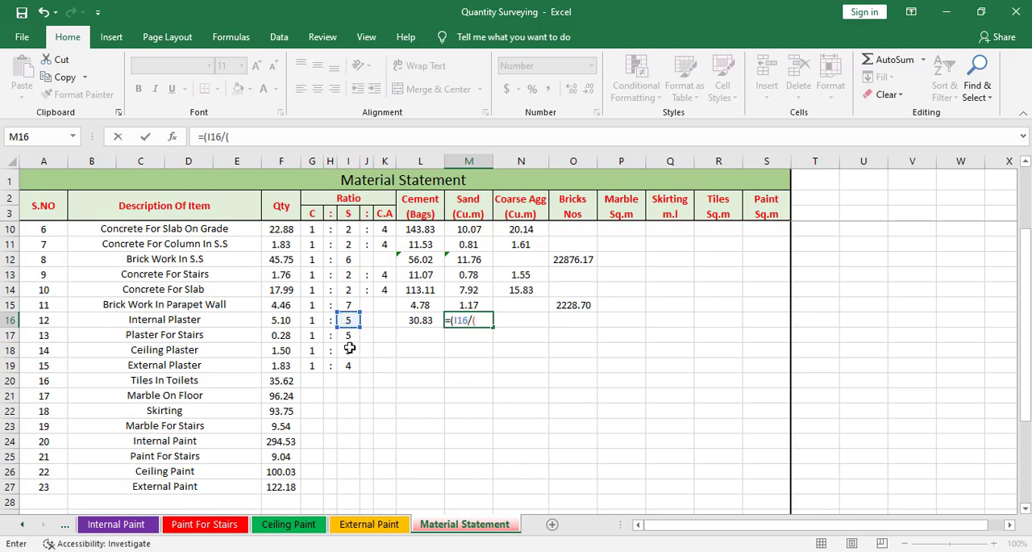
left_click(312, 320)
type("+")
left_click(349, 320)
type(")")
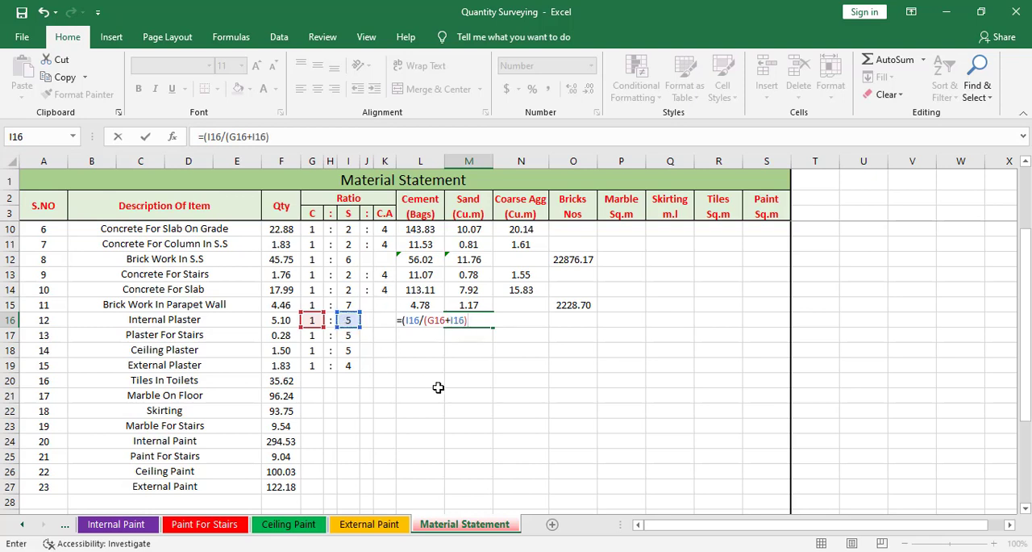
type("*(")
left_click(282, 320)
type("*1.27")
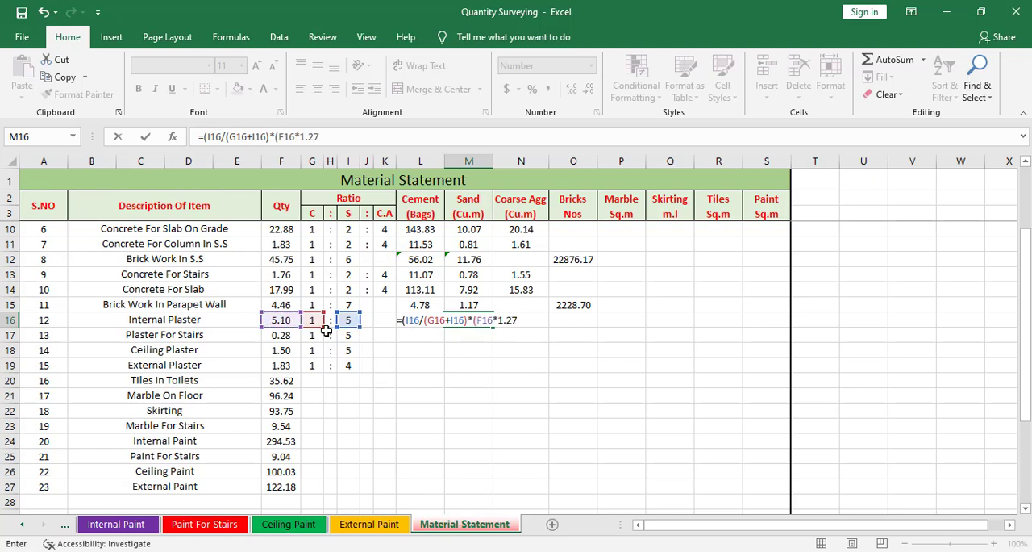
type(")")
key("Return")
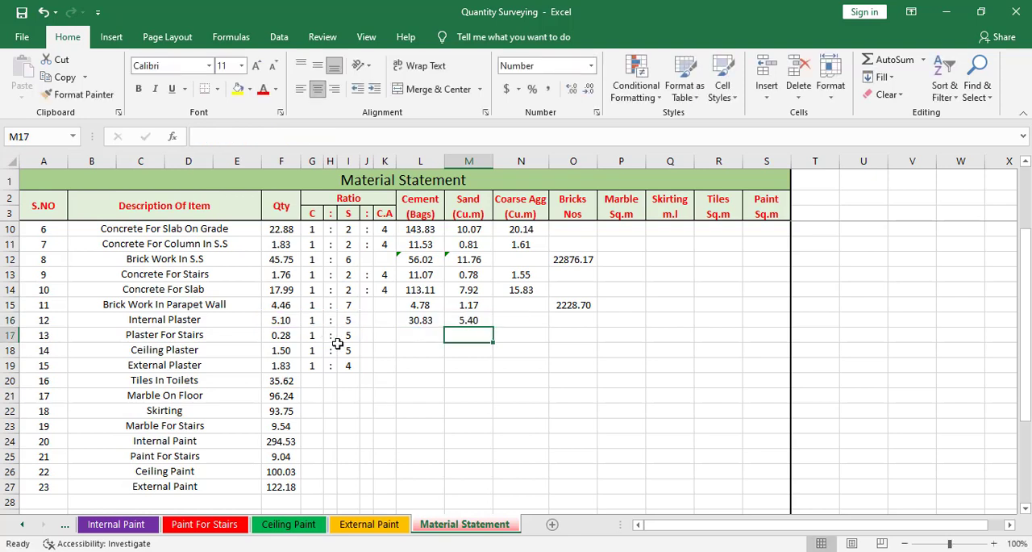
left_click(460, 321)
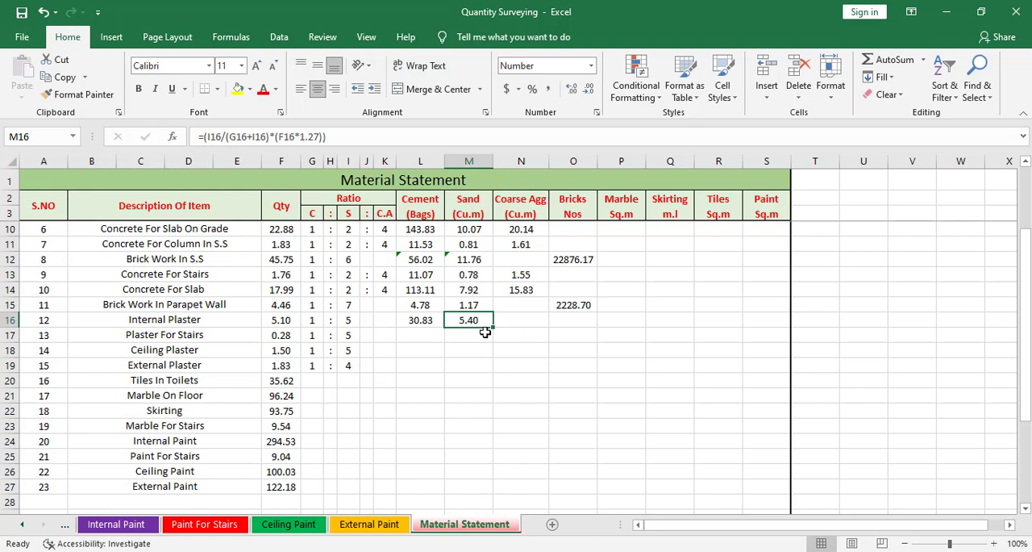
Copy the Internal Plaster cement and sand formulas in L16:M16 and paste them into the Plaster For Stairs row.
left_click(484, 332)
left_click(416, 319)
left_click(487, 321)
left_click_drag(415, 320, 477, 319)
right_click(481, 320)
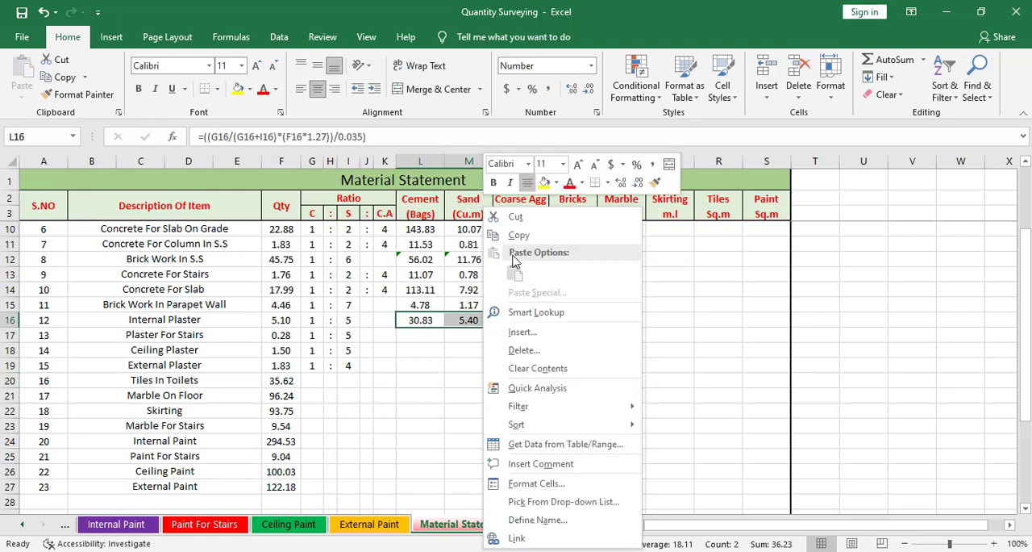
left_click(519, 235)
left_click(417, 335)
right_click(420, 336)
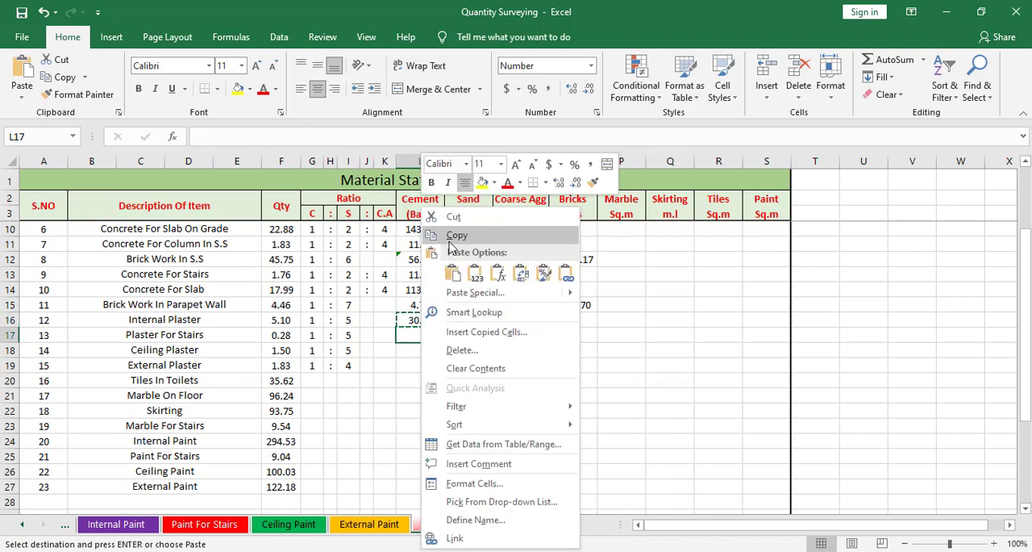
left_click(449, 275)
Paste the copied cement and sand formulas into the Ceiling Plaster and External Plaster rows and end the copy mode.
left_click(420, 350)
right_click(419, 350)
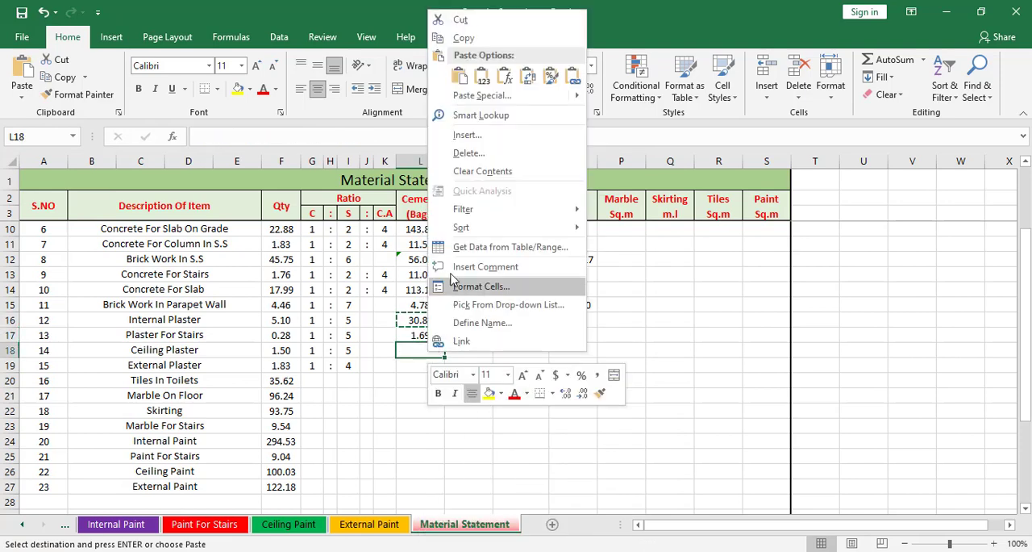
left_click(457, 75)
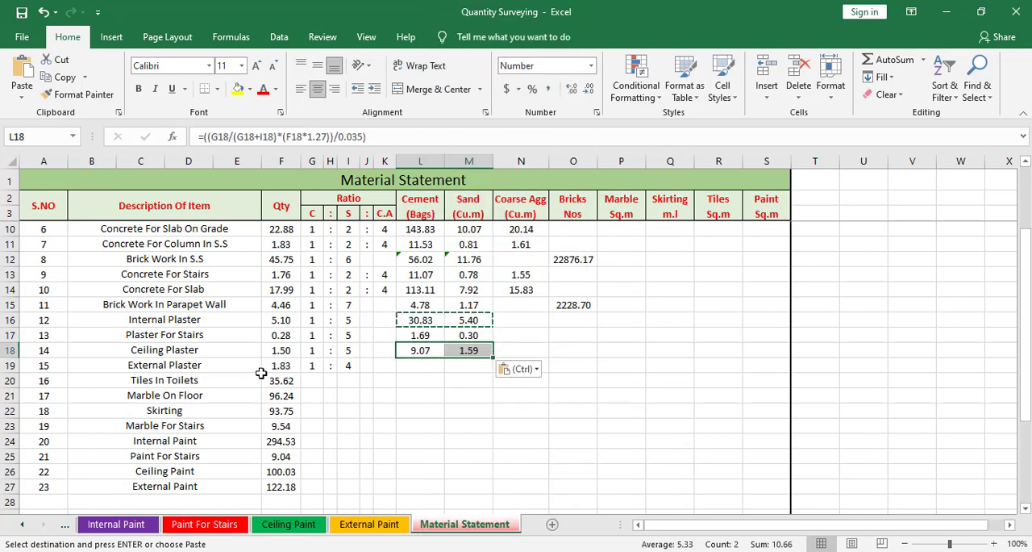
left_click(409, 367)
right_click(408, 367)
left_click(448, 90)
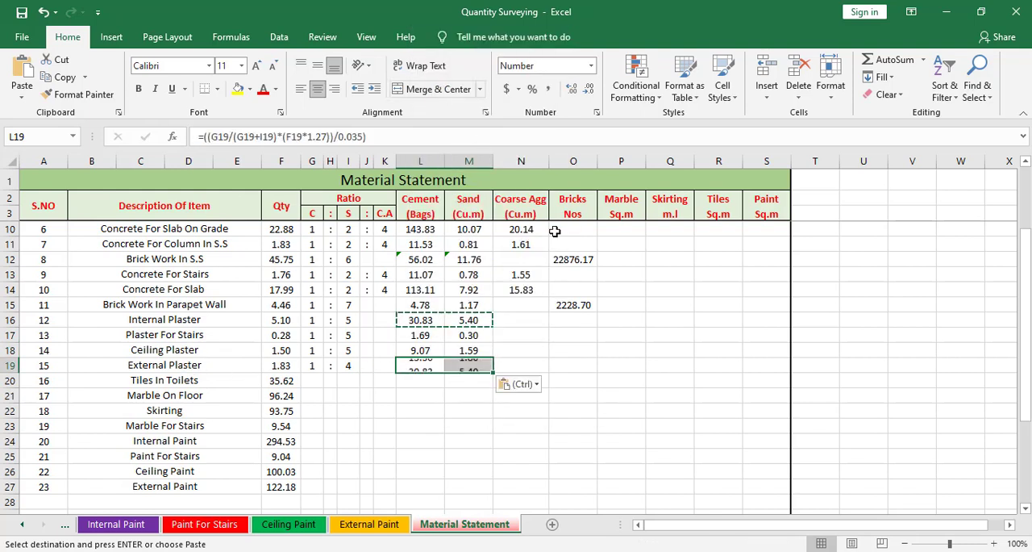
key("Escape")
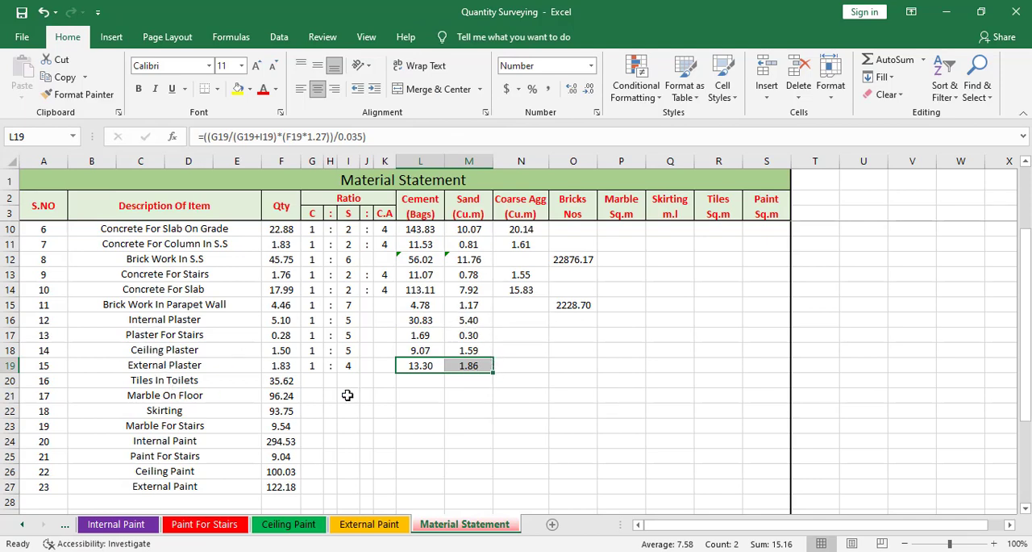
scroll(507, 411, "up", 2)
scroll(508, 423, "down", 2)
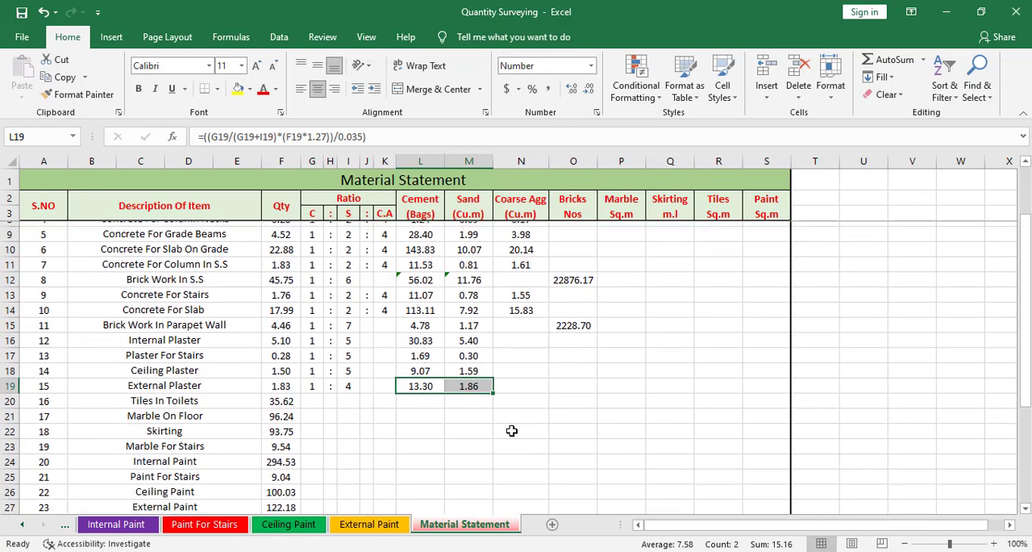
scroll(511, 433, "up", 2)
scroll(512, 455, "down", 4)
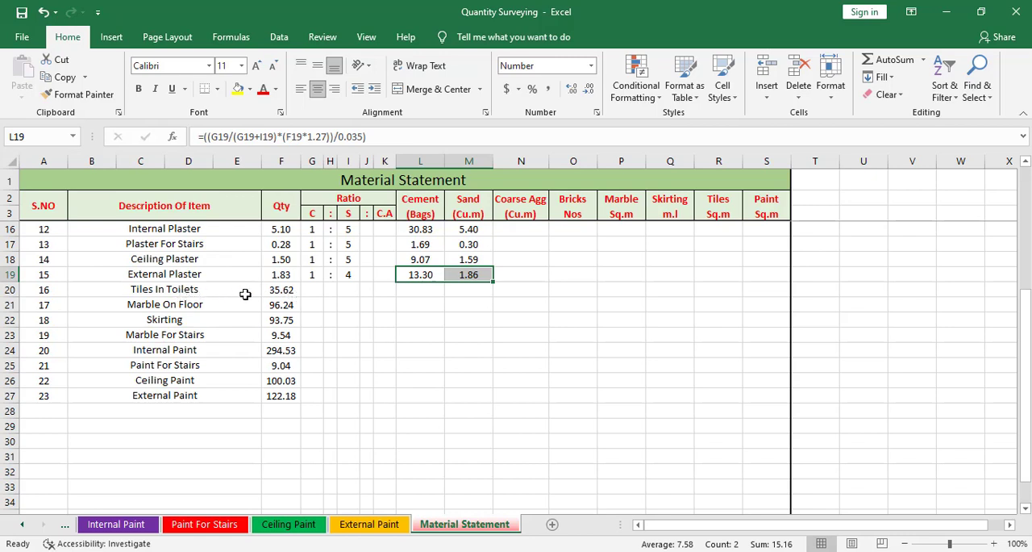
Review the quantity references in column F for the tiles, marble, skirting and paint items.
left_click(276, 294)
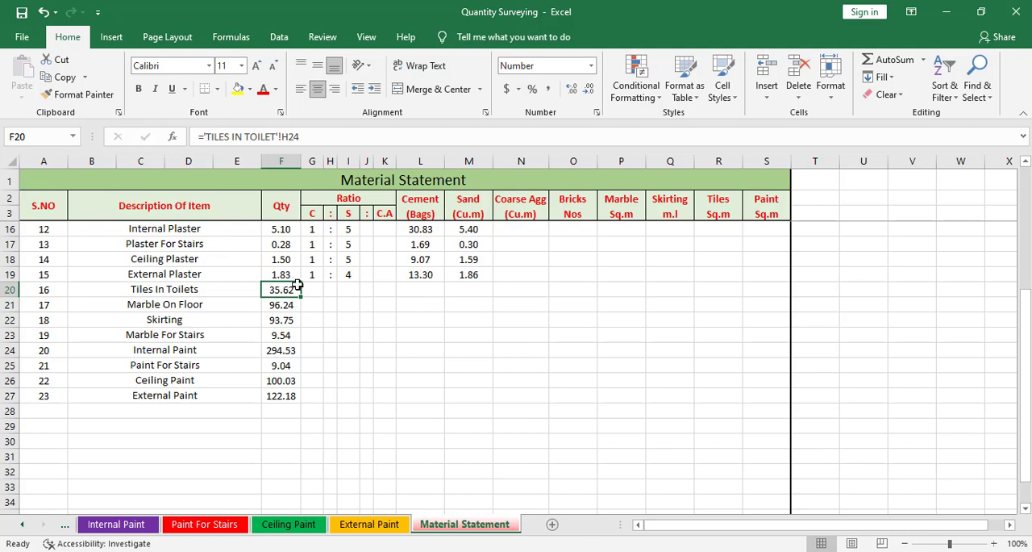
left_click(291, 317)
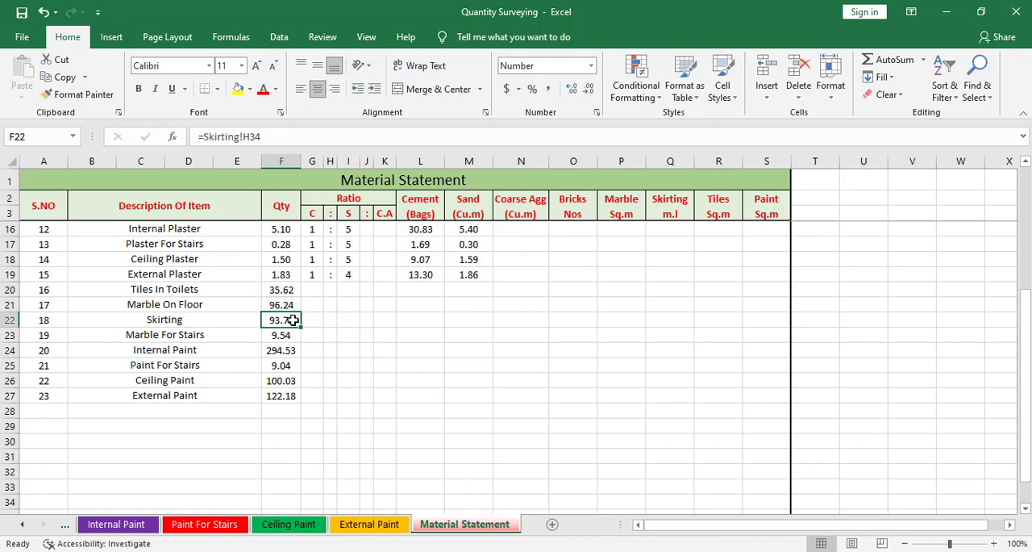
left_click(288, 334)
left_click(286, 349)
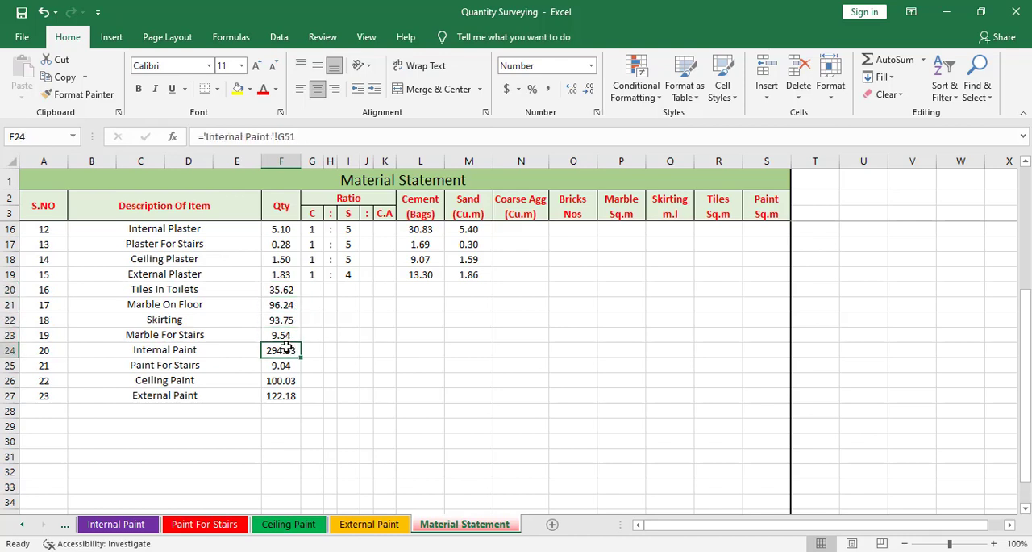
left_click(284, 364)
left_click(287, 399)
scroll(448, 448, "up", 2)
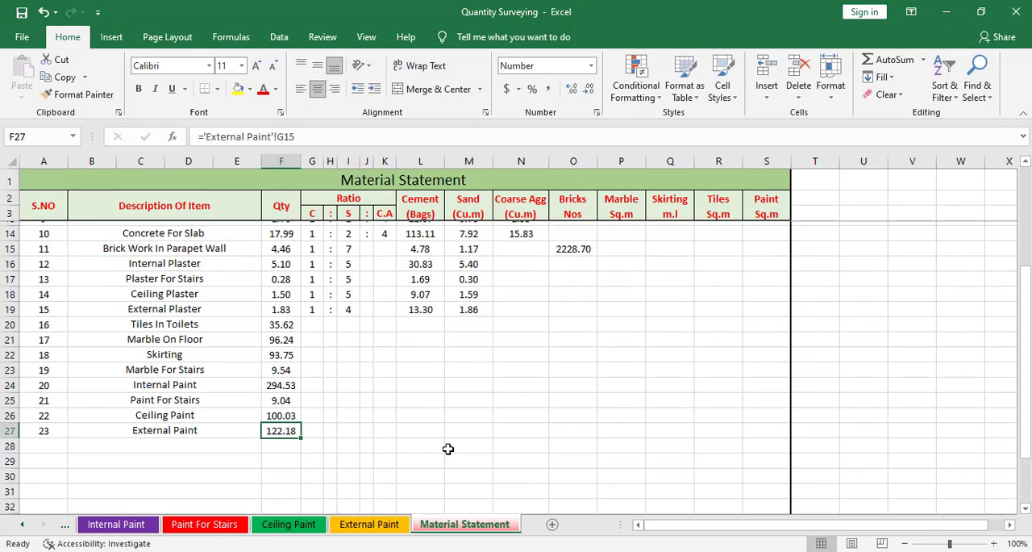
scroll(322, 429, "up", 2)
scroll(319, 404, "down", 2)
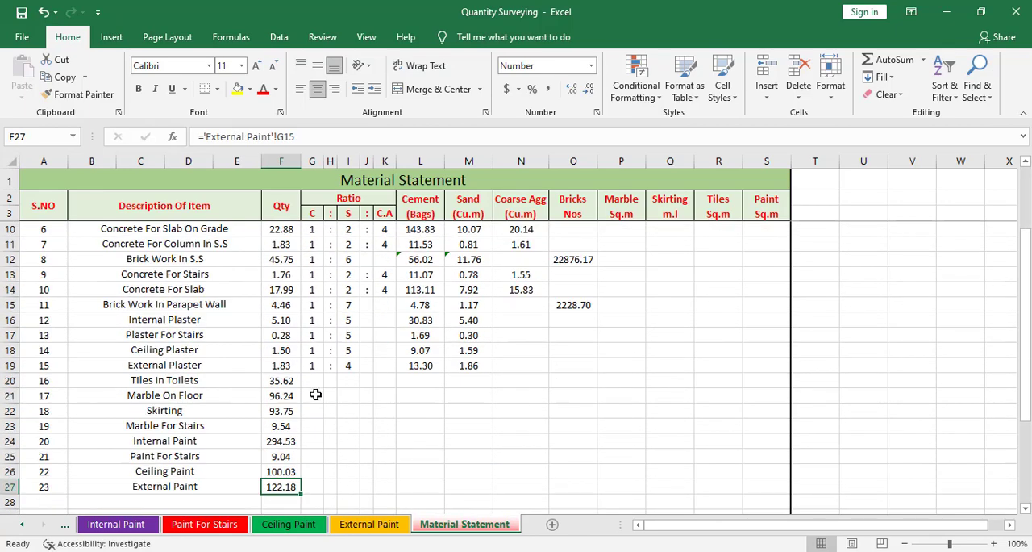
Carry the Tiles In Toilets quantity into the Tiles column by entering =F20 in R20.
left_click(142, 384)
left_click(278, 380)
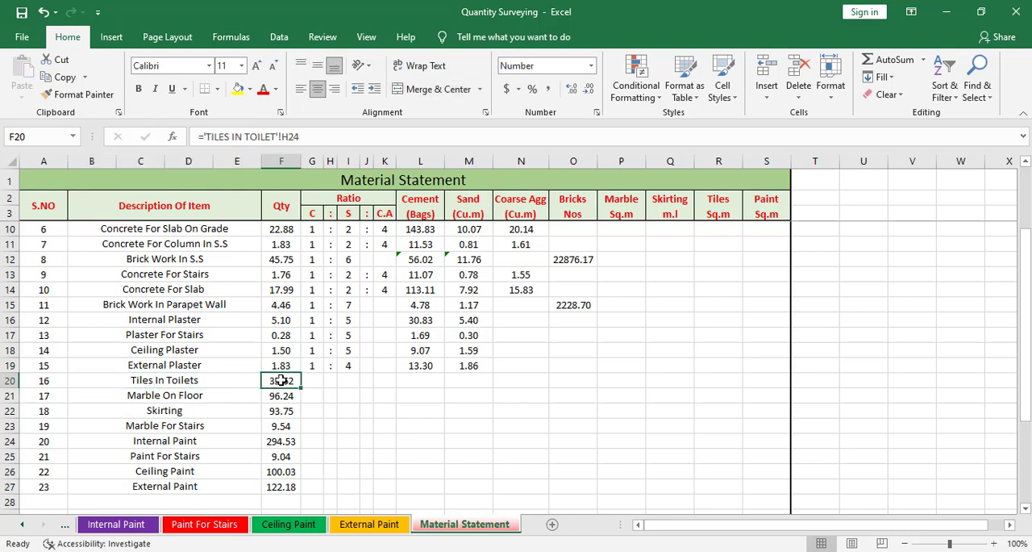
left_click(307, 395)
left_click_drag(335, 381, 712, 380)
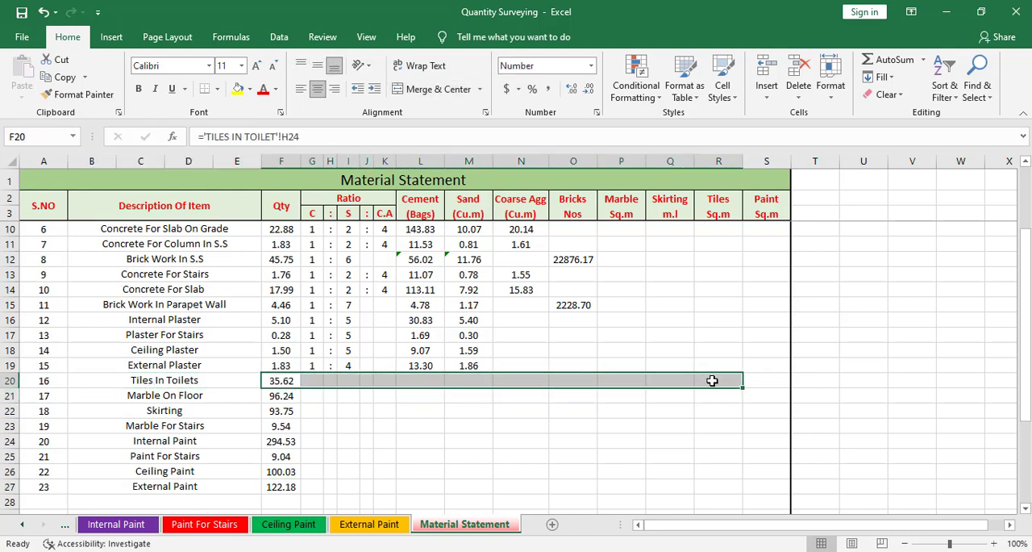
left_click(713, 380)
type("=")
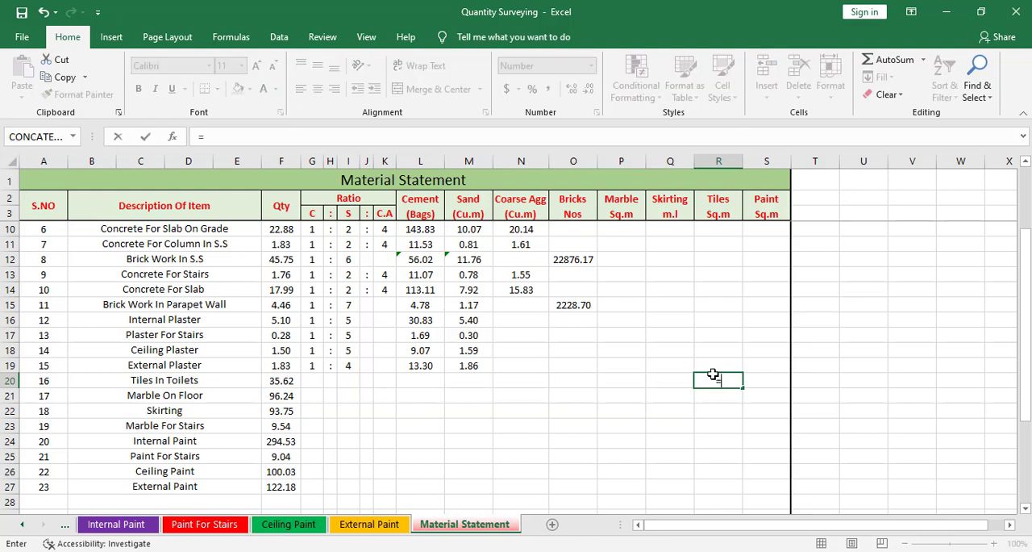
left_click(289, 381)
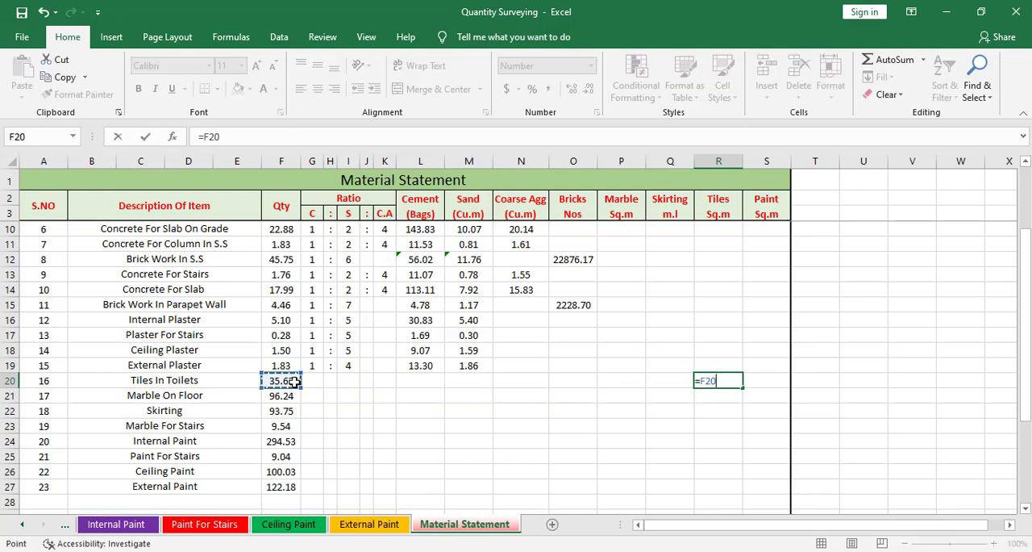
key("Return")
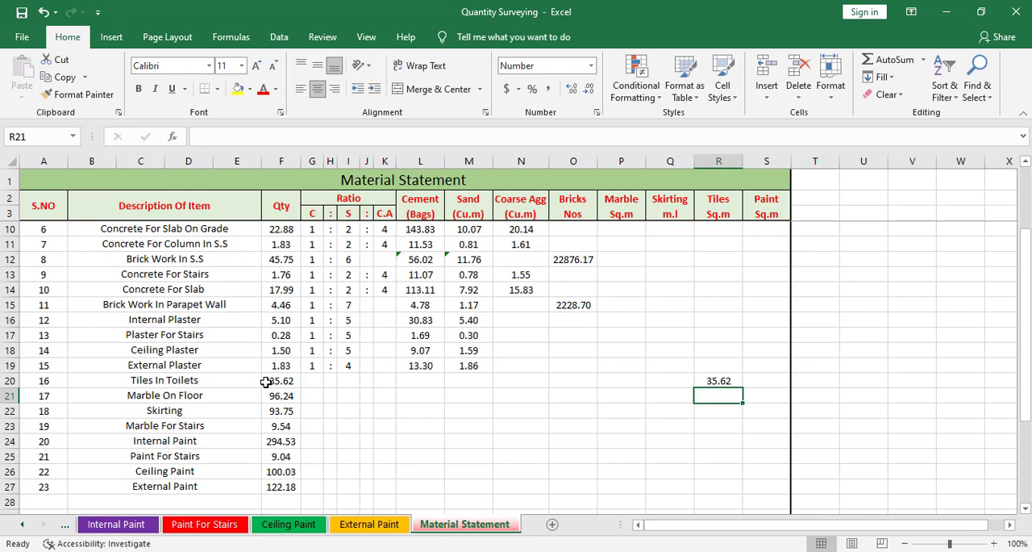
Carry the Marble On Floor quantity into the Marble column by entering =F21 in P21.
left_click(176, 381)
left_click(191, 397)
left_click(279, 395)
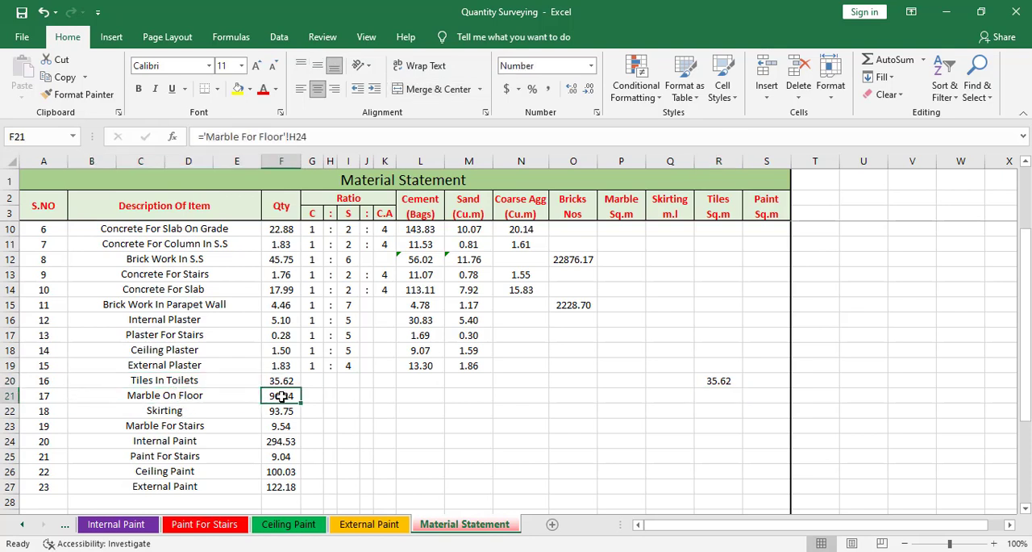
left_click_drag(276, 393, 615, 393)
left_click(615, 394)
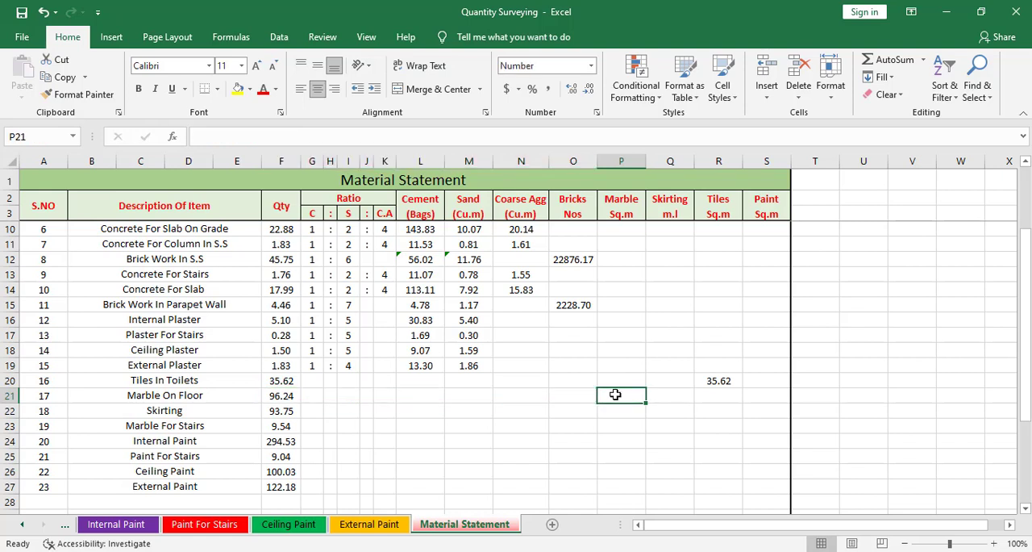
type("=")
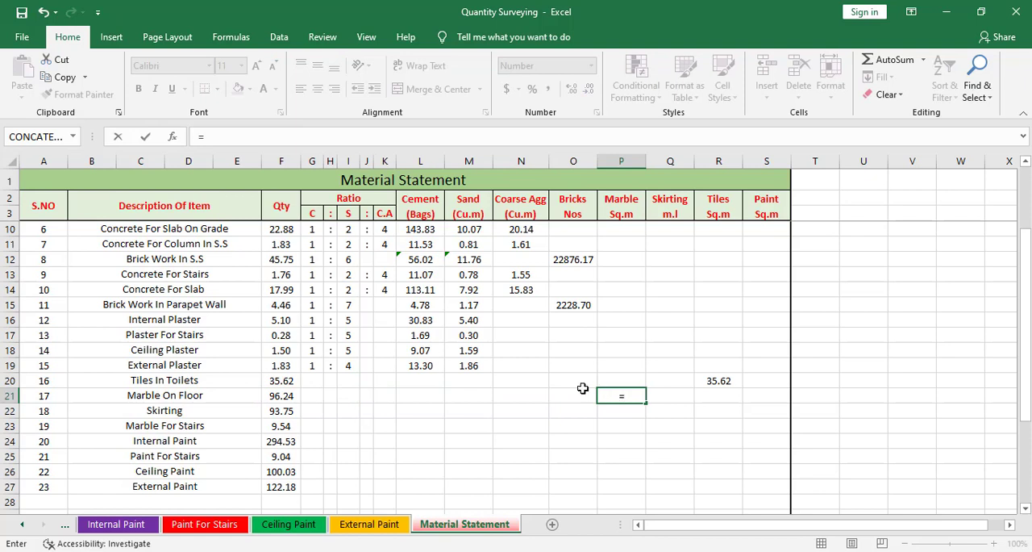
left_click(288, 398)
key("Return")
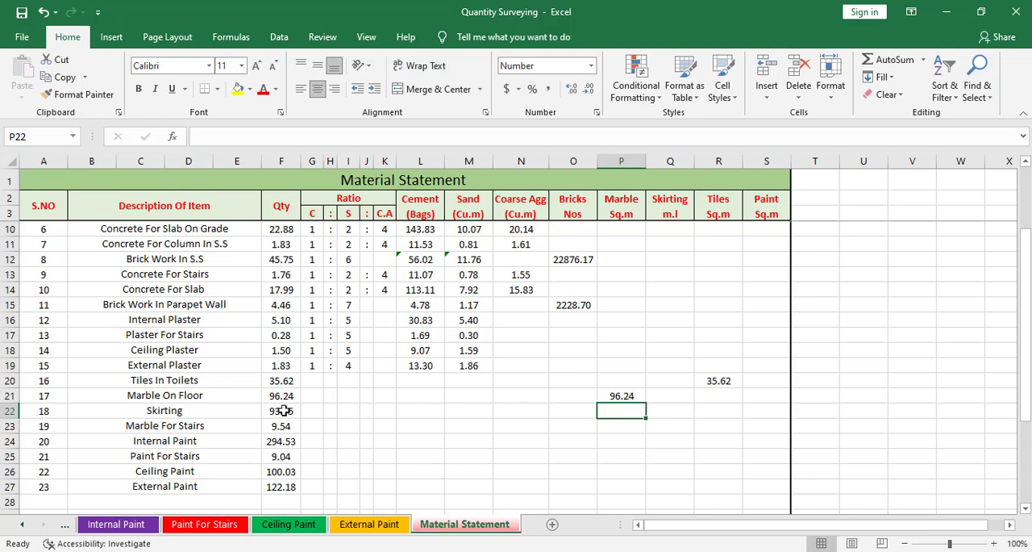
Carry the Skirting quantity into the Skirting column by entering =F22 in Q22.
left_click_drag(284, 410, 651, 405)
left_click(652, 407)
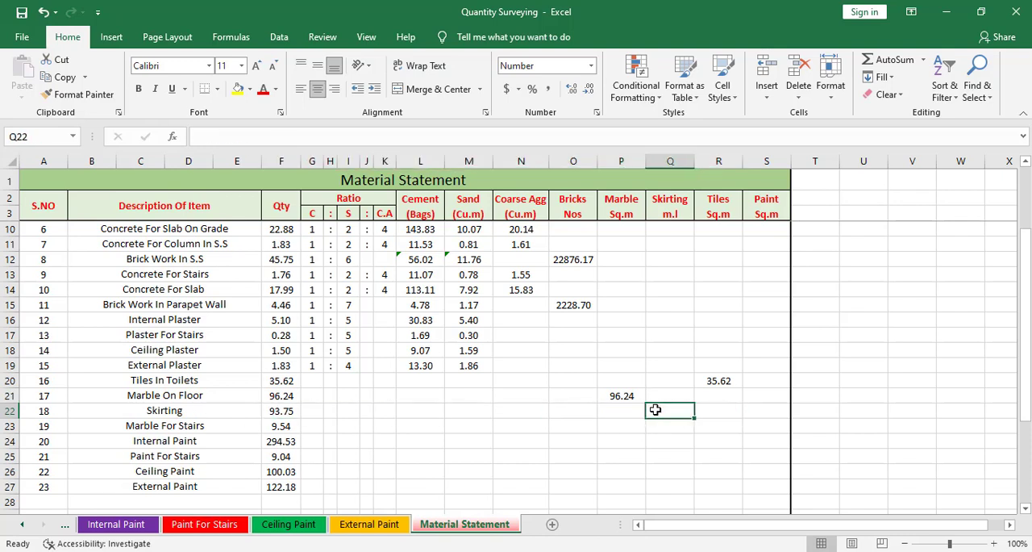
type("=")
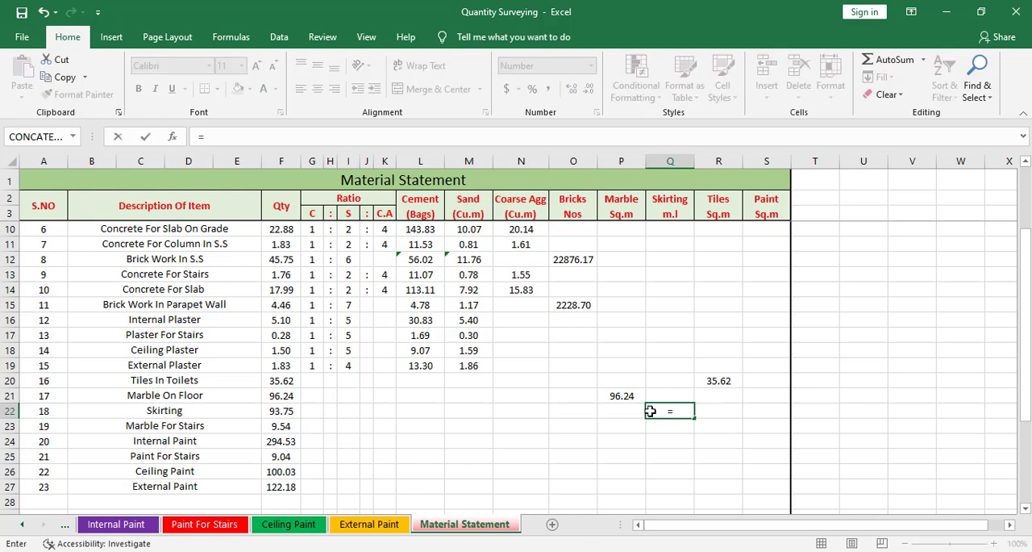
left_click(278, 407)
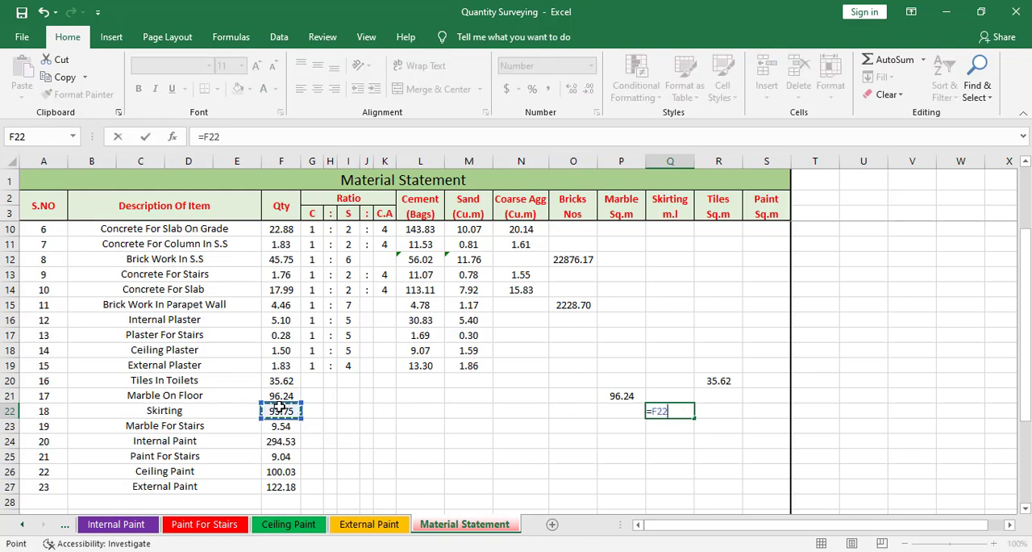
key("Return")
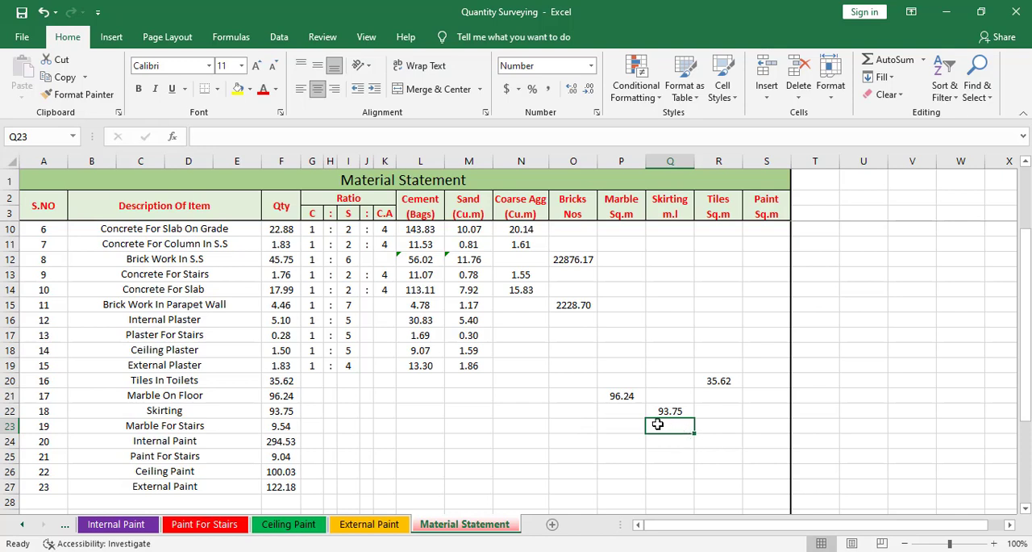
Carry the Marble For Stairs quantity into the Marble column by entering =F23 in P23.
left_click(629, 427)
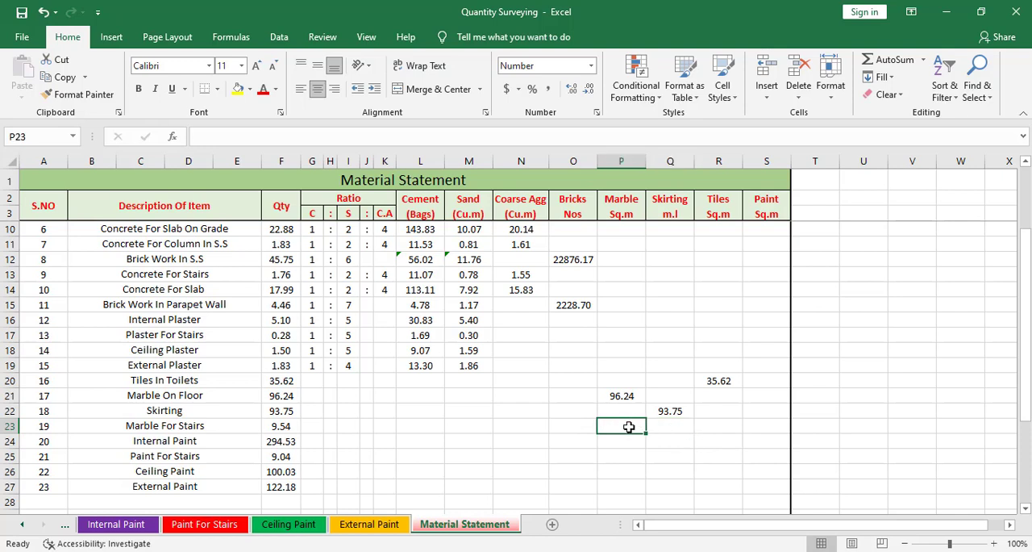
type("=")
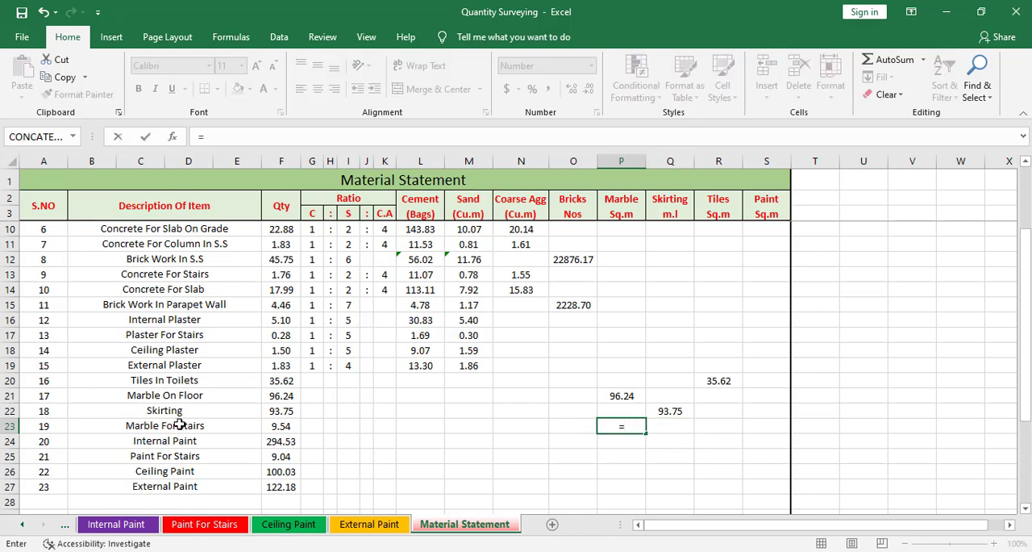
left_click(271, 426)
key("Return")
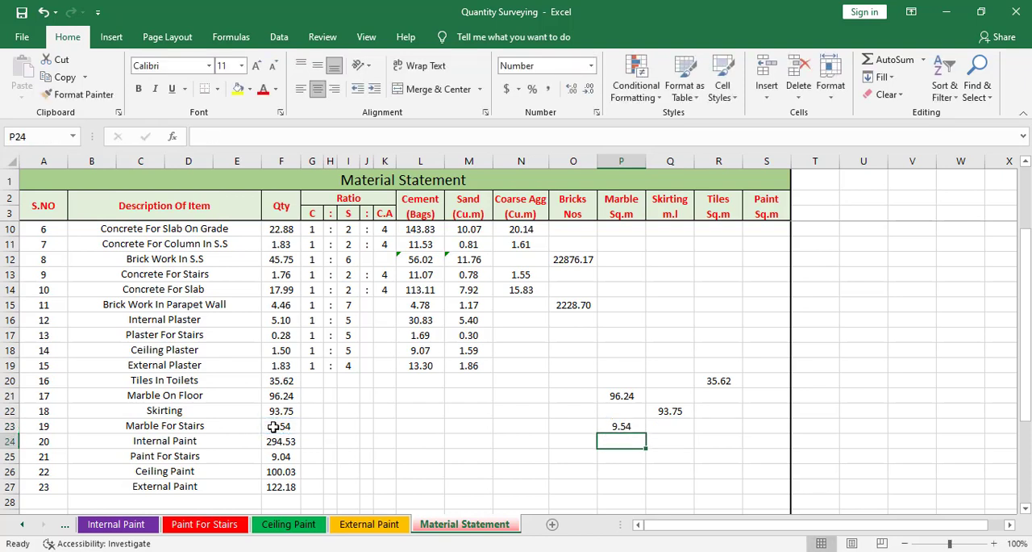
Link the Internal Paint and Paint For Stairs quantities into the Paint column with =F24 in S24 and =F25 in S25.
left_click_drag(277, 443, 750, 441)
left_click(755, 442)
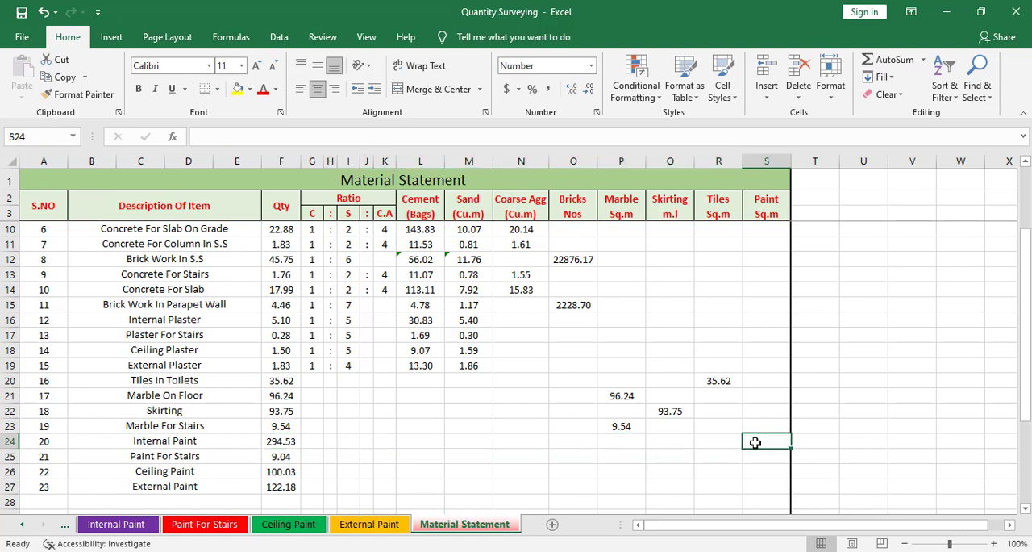
type("=")
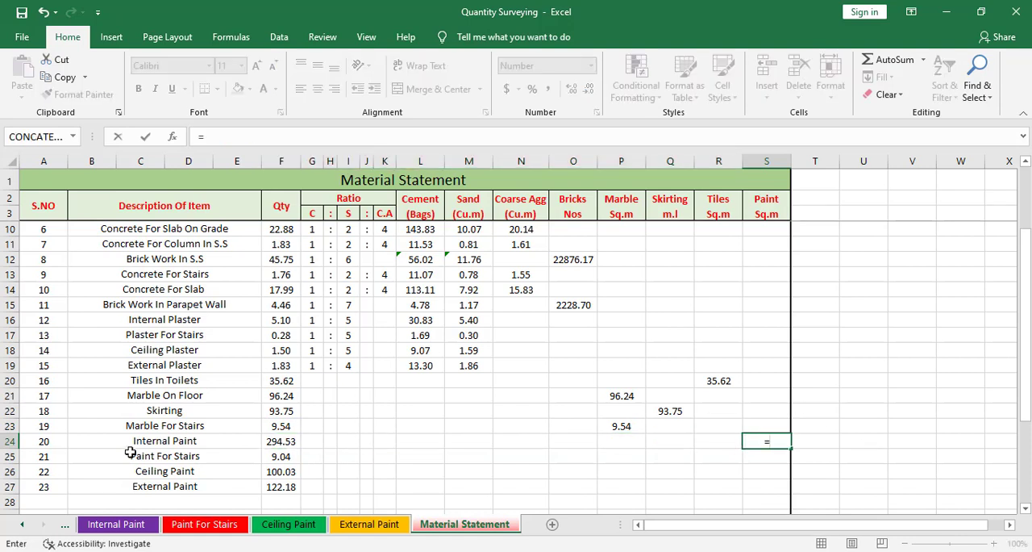
left_click(266, 440)
key("Return")
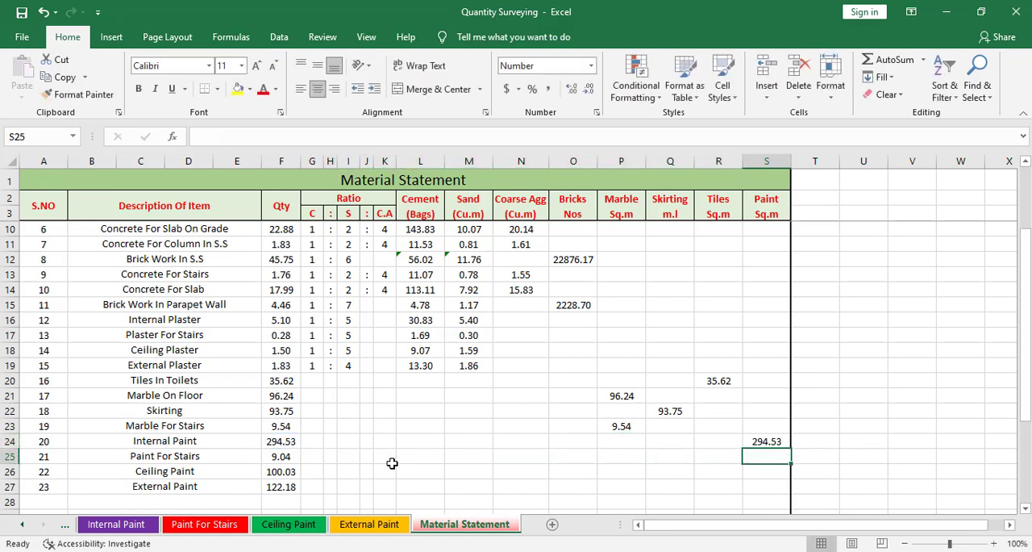
type("=")
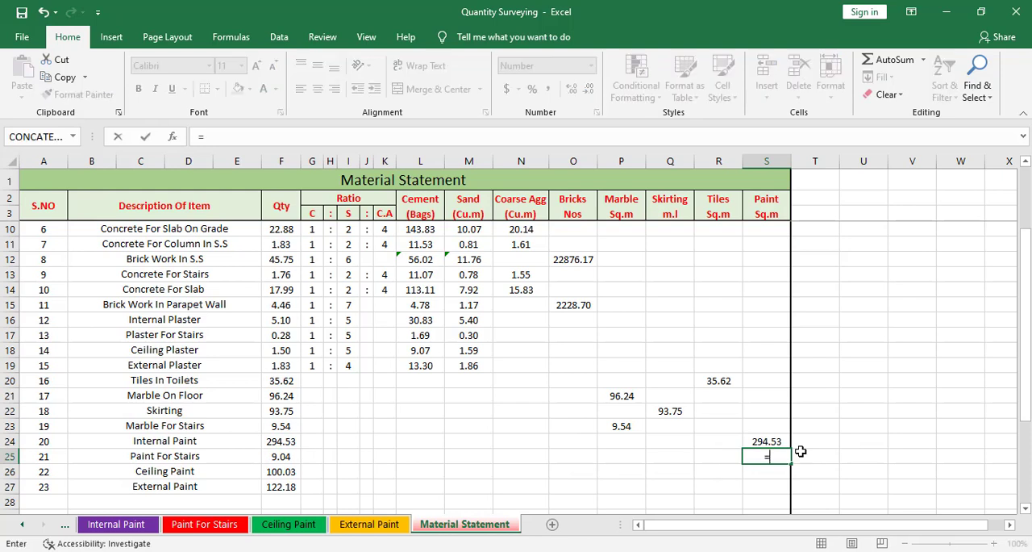
left_click(281, 456)
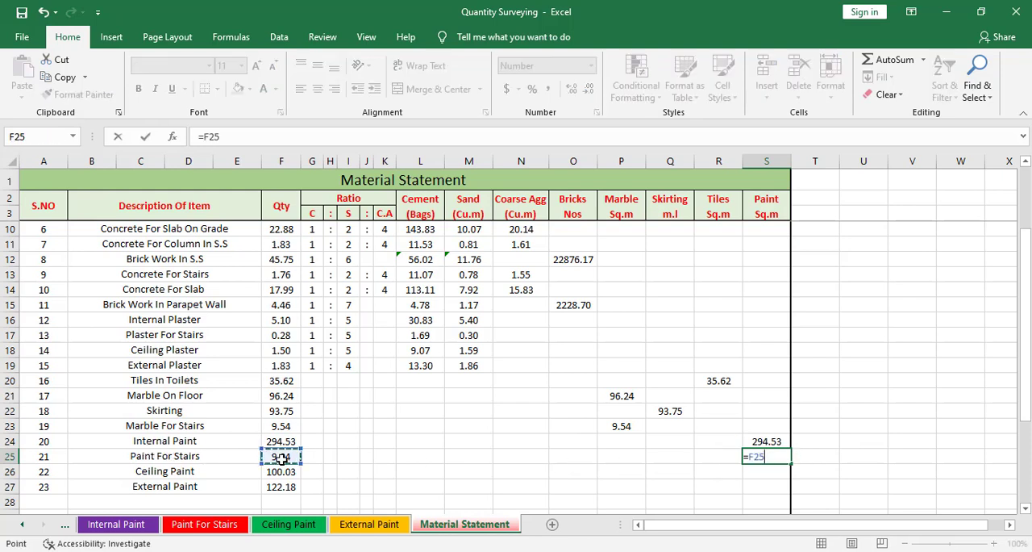
key("Return")
Link the Ceiling Paint and External Paint quantities into the Paint column with =F26 in S26 and =F27 in S27.
type("=")
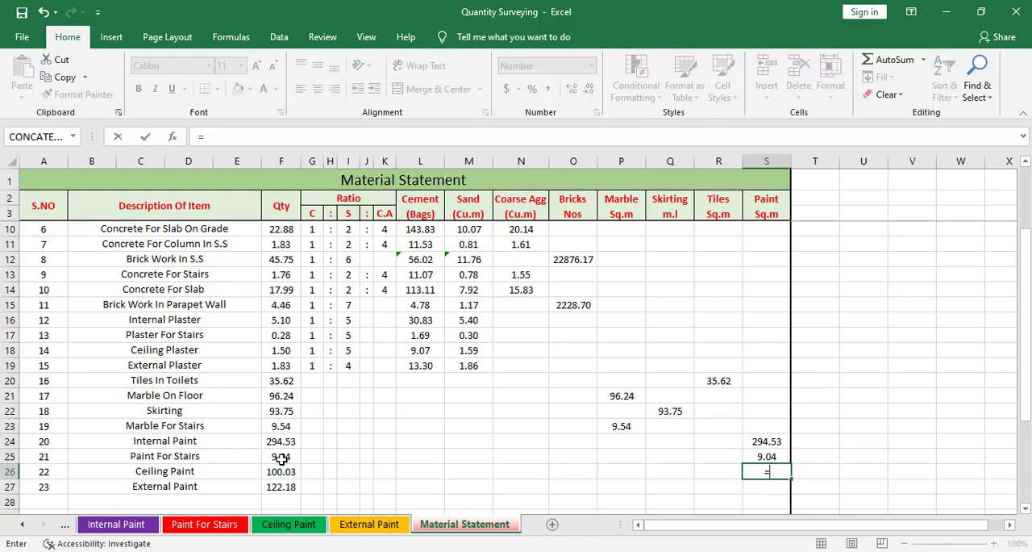
left_click(280, 471)
key("Return")
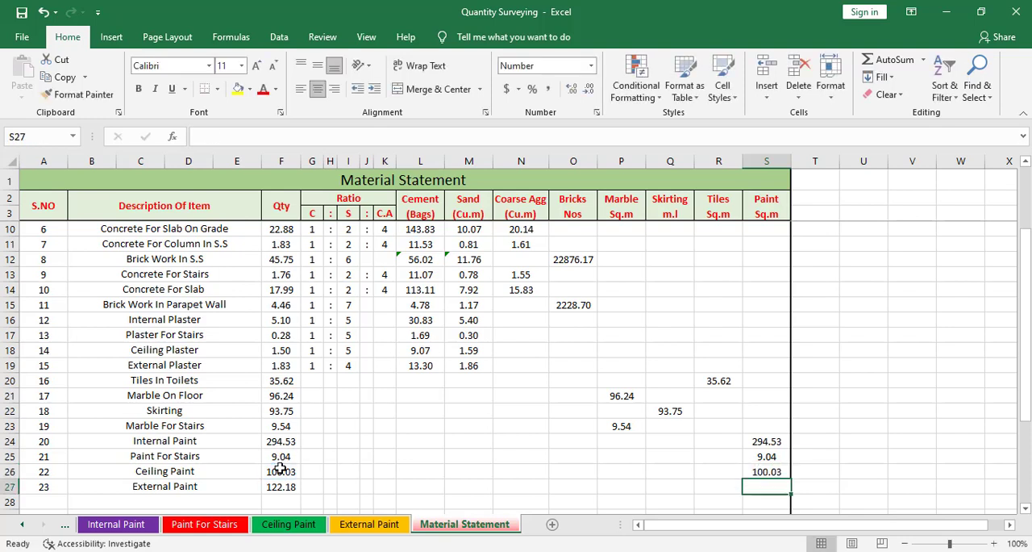
type("=")
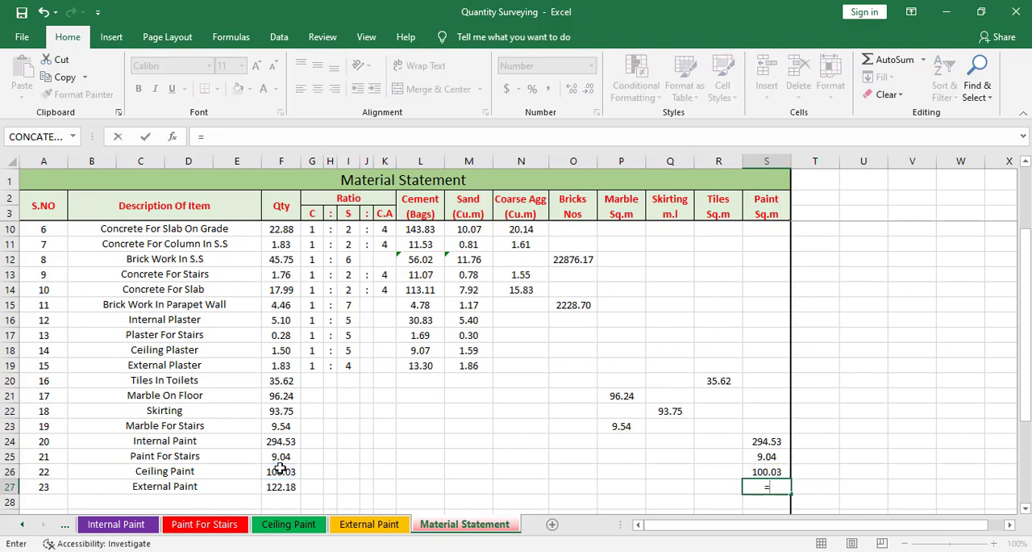
left_click(271, 487)
key("Return")
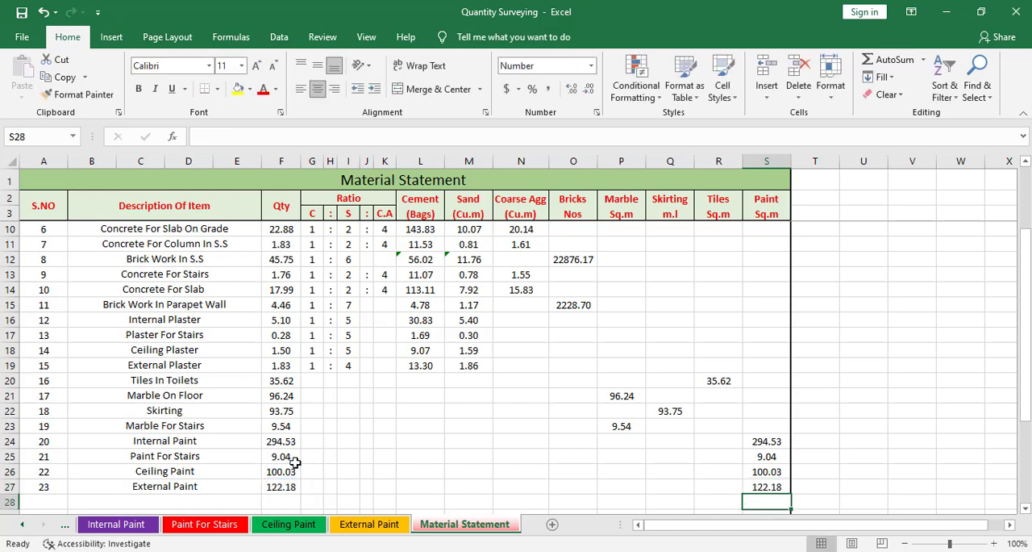
Check through the completed Material Statement table and save the workbook.
scroll(455, 450, "down", 3)
scroll(564, 460, "up", 5)
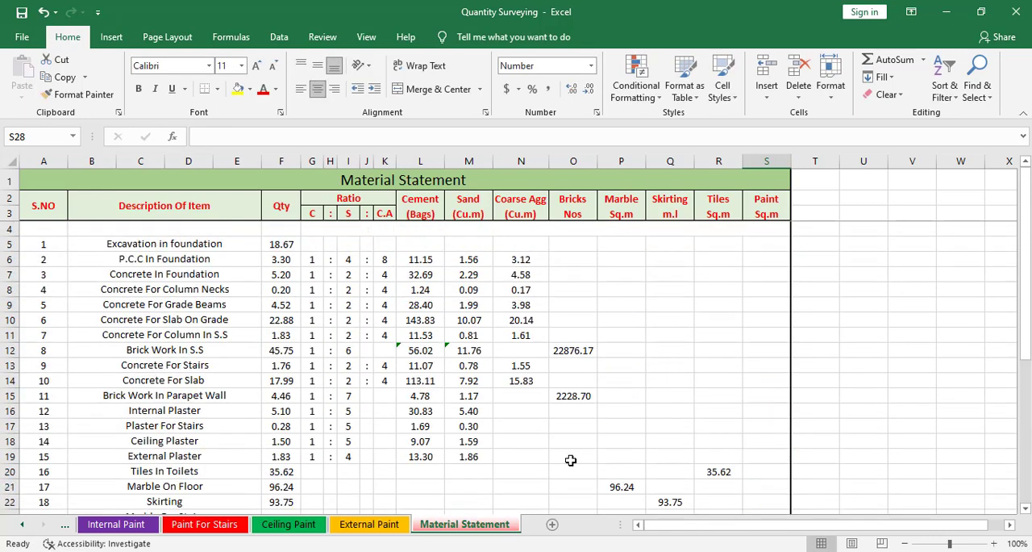
scroll(567, 456, "down", 1)
scroll(517, 417, "up", 1)
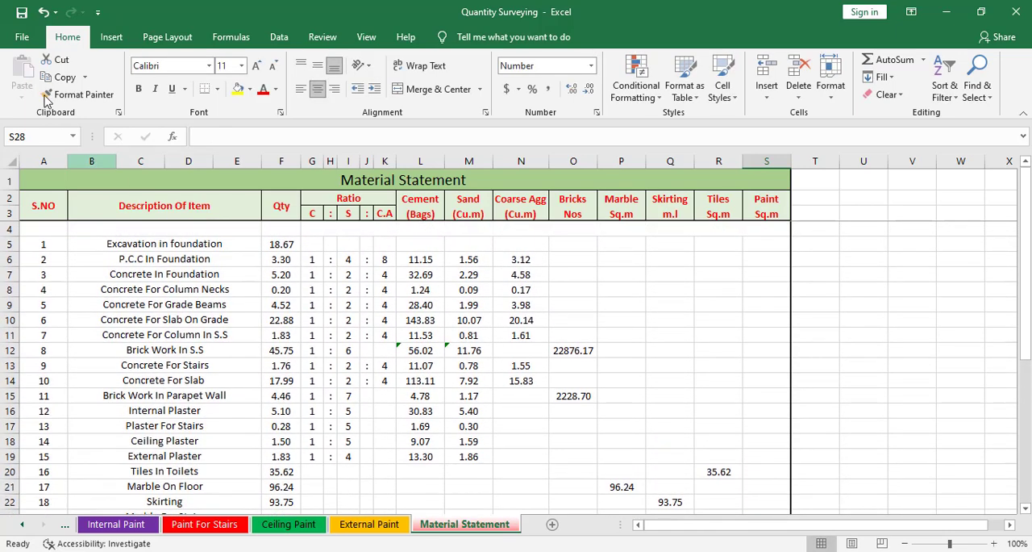
left_click(22, 36)
left_click(90, 212)
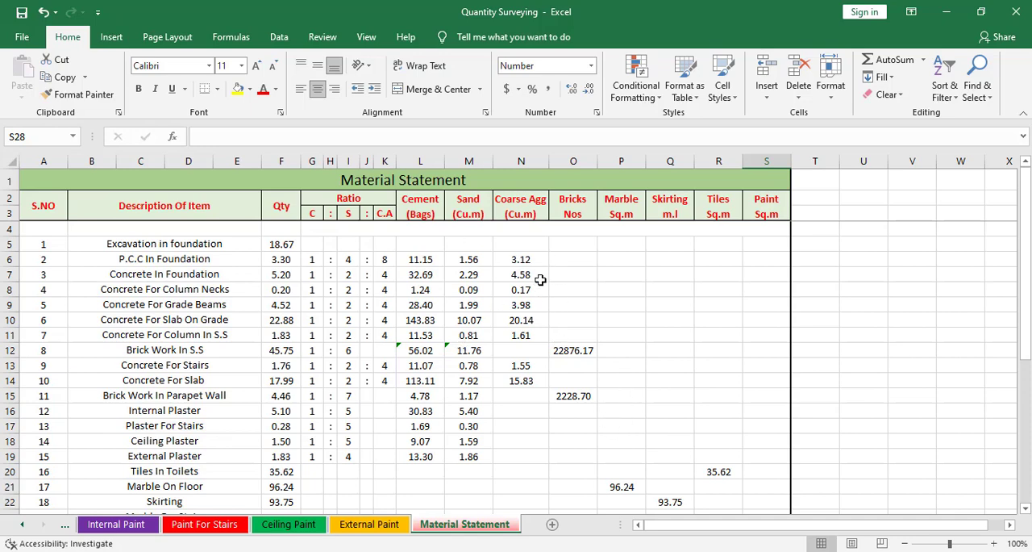
scroll(666, 369, "down", 4)
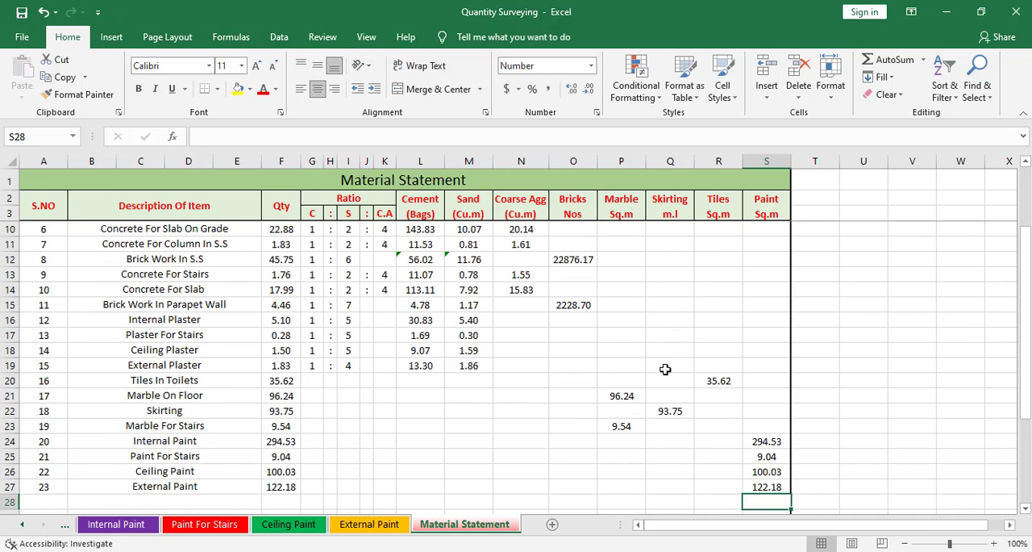
scroll(750, 426, "up", 4)
scroll(669, 425, "down", 5)
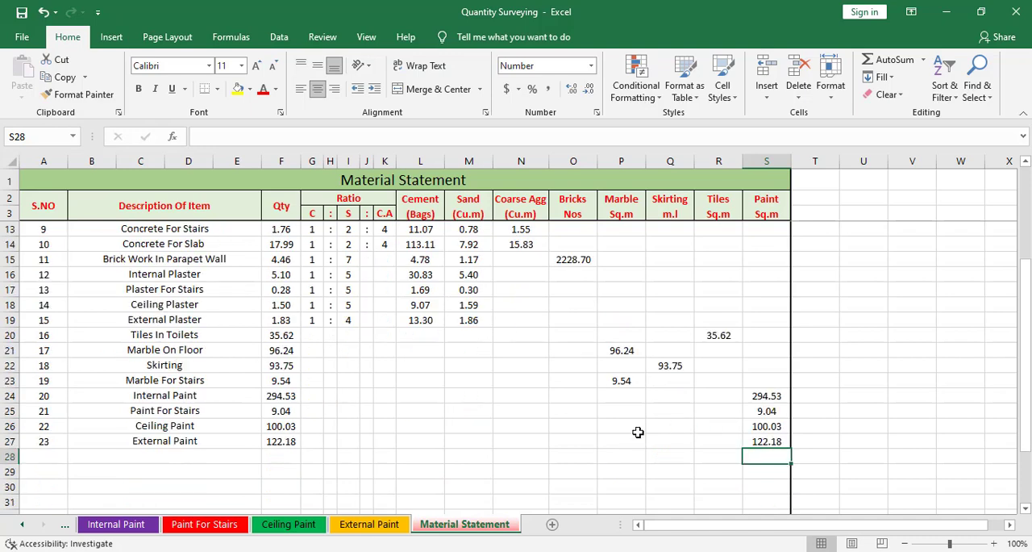
Look through the Material Statement table from the first item down to its empty closing row 35.
left_click_drag(35, 466, 867, 470)
key("alt+h")
key("m")
key("c")
scroll(892, 438, "up", 3)
scroll(879, 440, "up", 2)
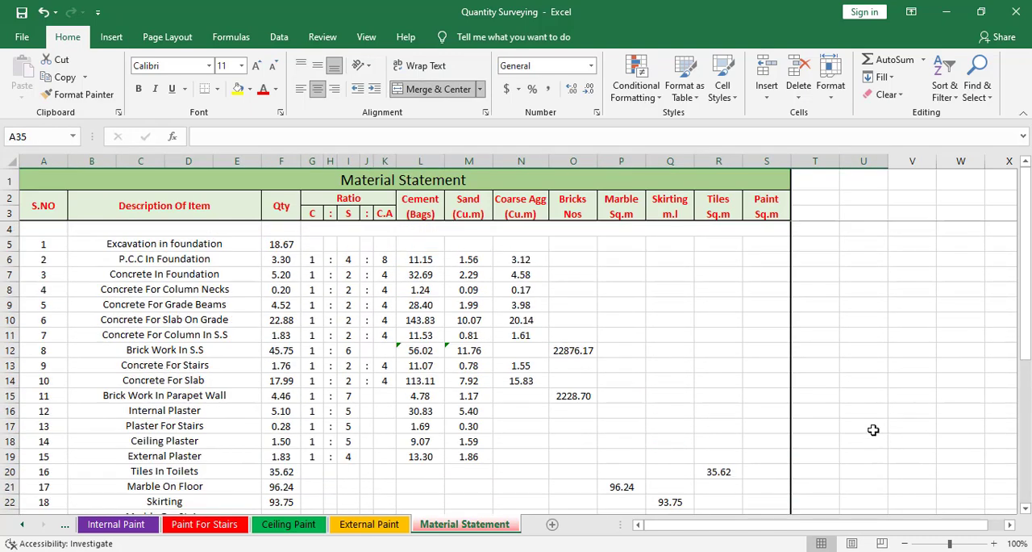
scroll(690, 406, "down", 1)
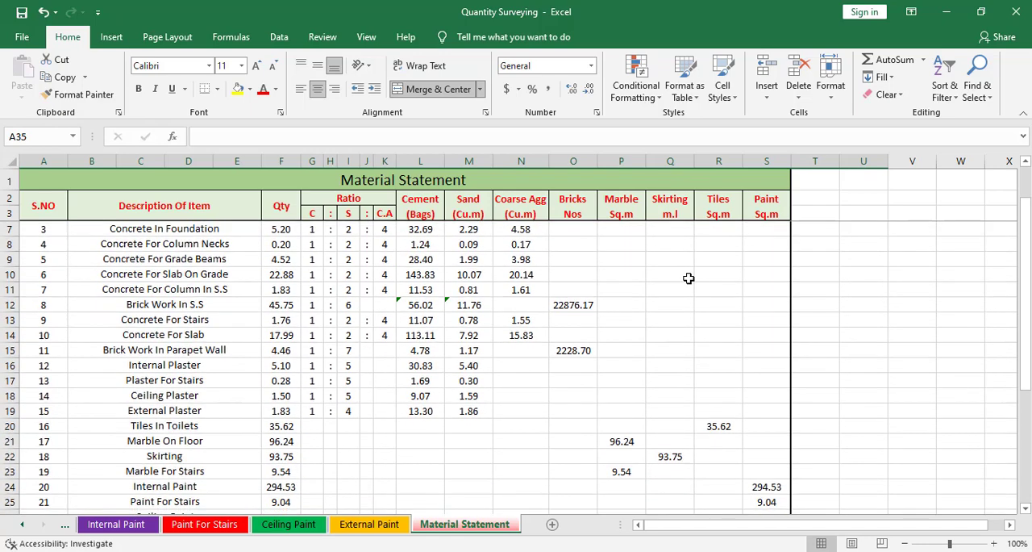
scroll(728, 395, "down", 3)
scroll(645, 395, "up", 2)
scroll(610, 403, "up", 2)
scroll(608, 409, "down", 6)
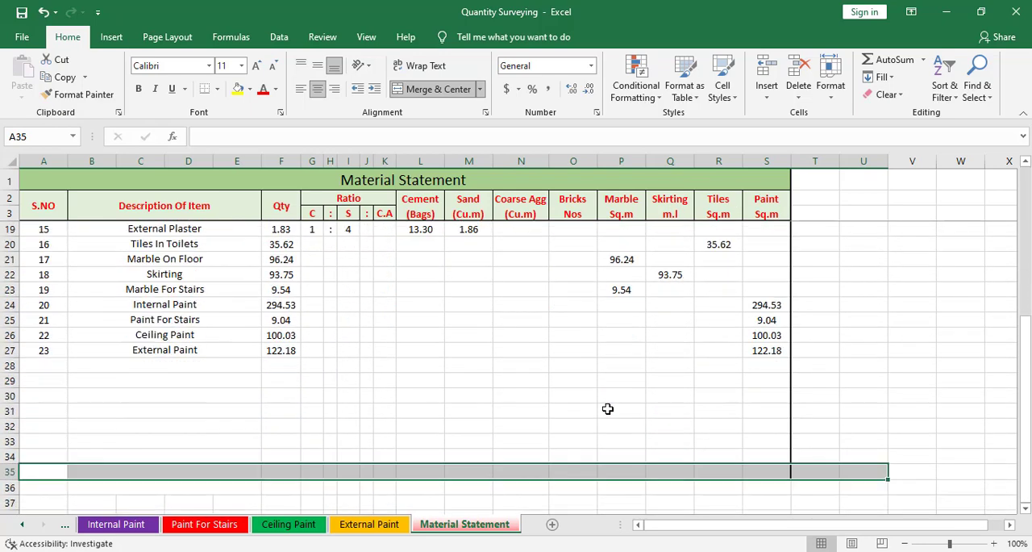
scroll(564, 413, "down", 1)
left_click(542, 422)
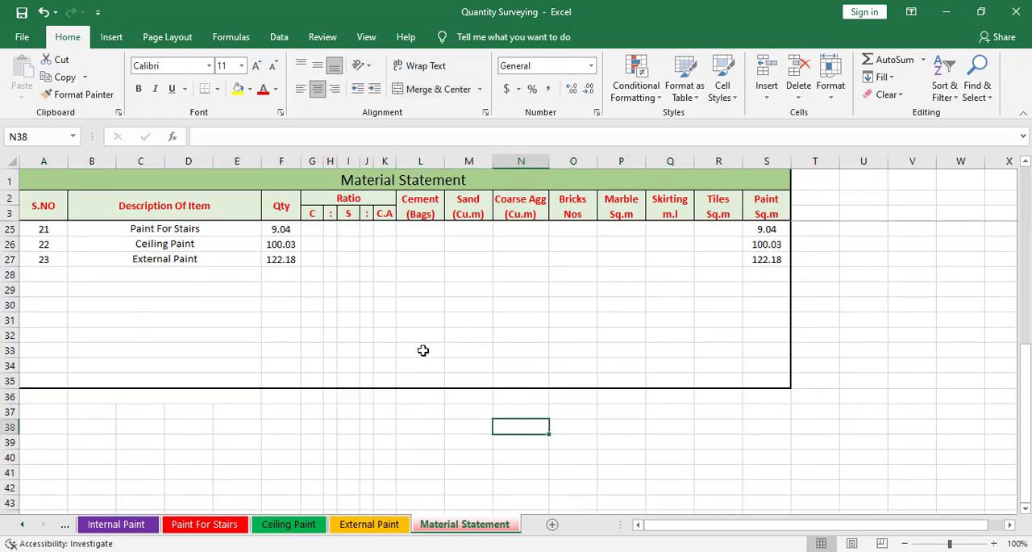
scroll(422, 350, "down", 3)
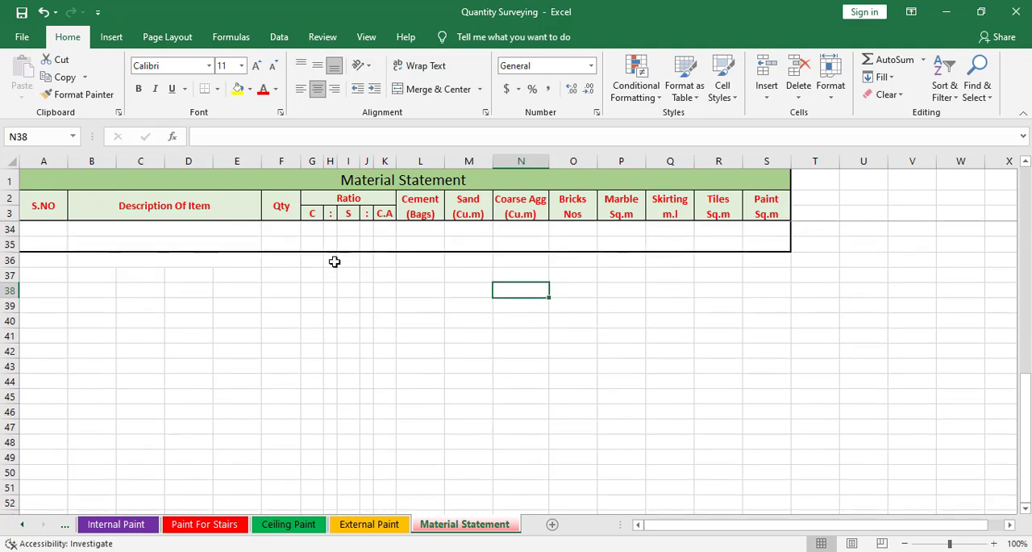
Merge and center cells A35:K35 in the table's last row and enter the label Total.
left_click_drag(49, 246, 395, 240)
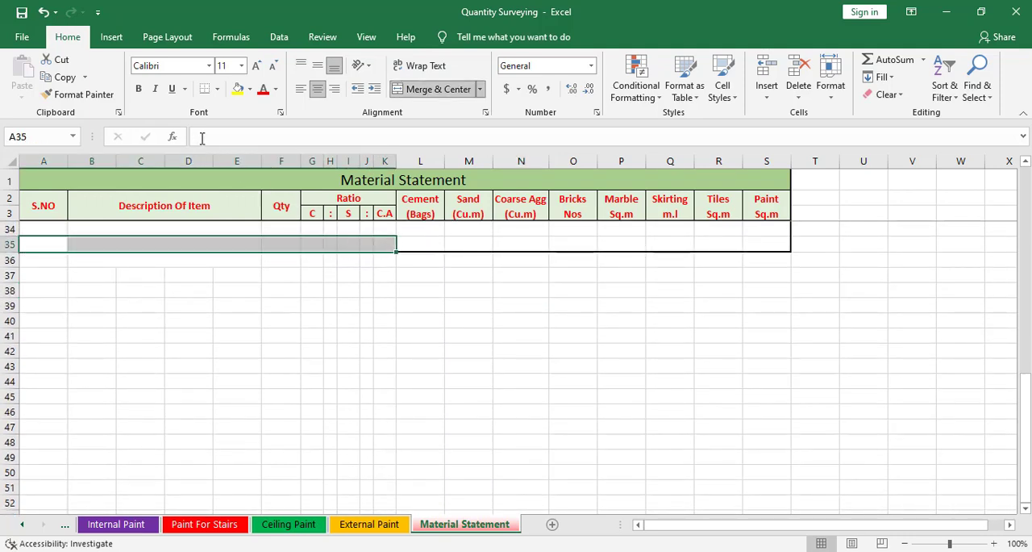
left_click(435, 90)
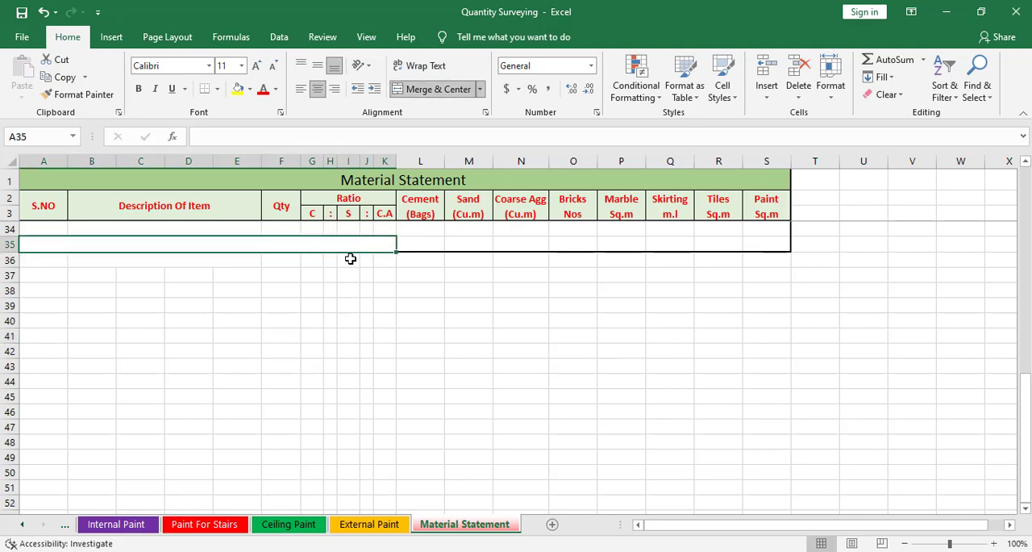
type("Total")
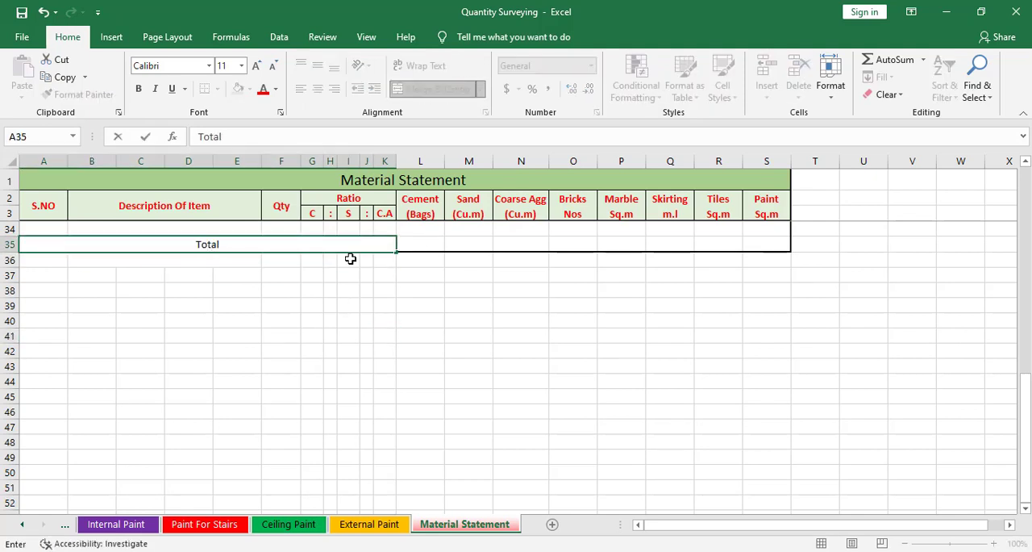
left_click(357, 258)
Total the Cement column in L35 with =SUM(L6:L34).
left_click(438, 241)
scroll(451, 347, "up", 2)
type("=")
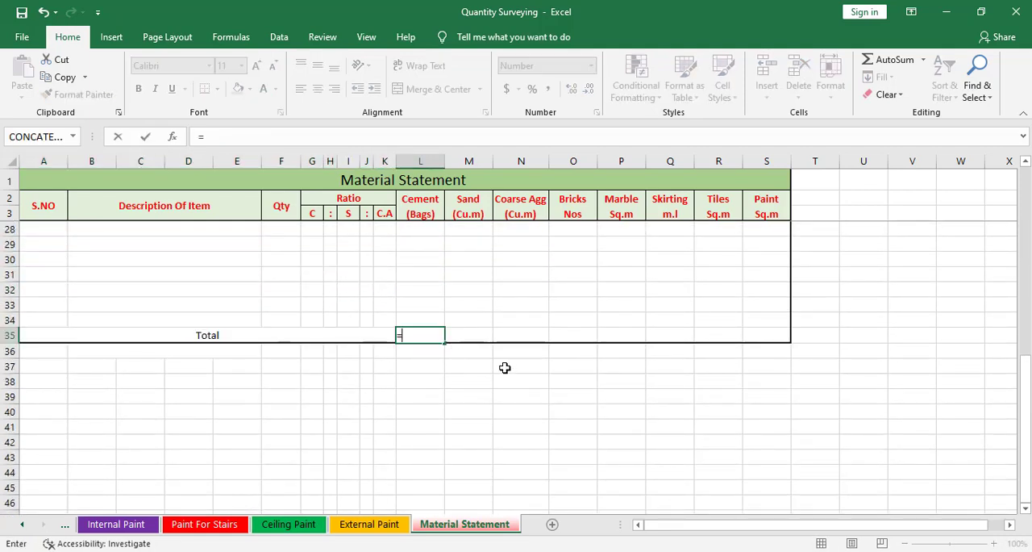
type("su,")
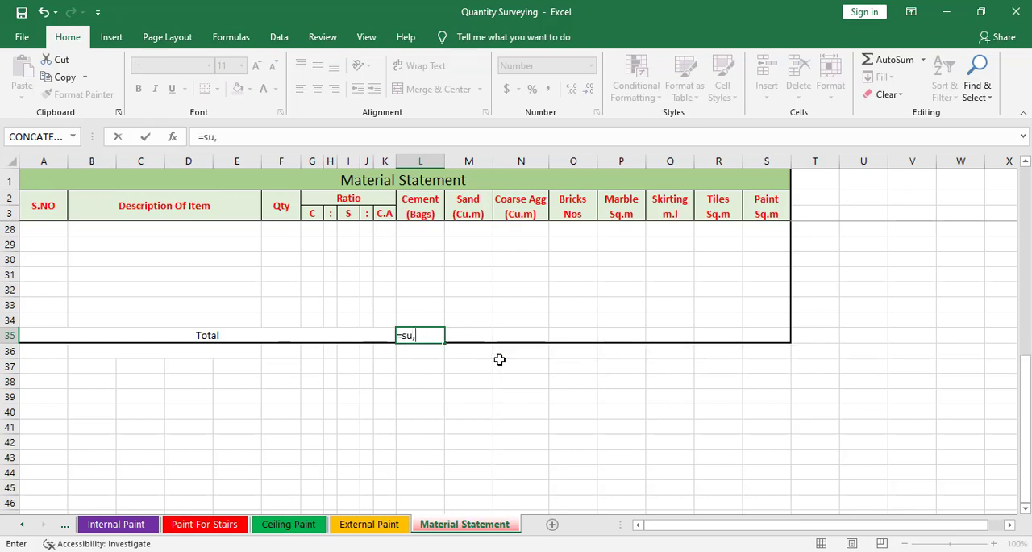
key("BackSpace")
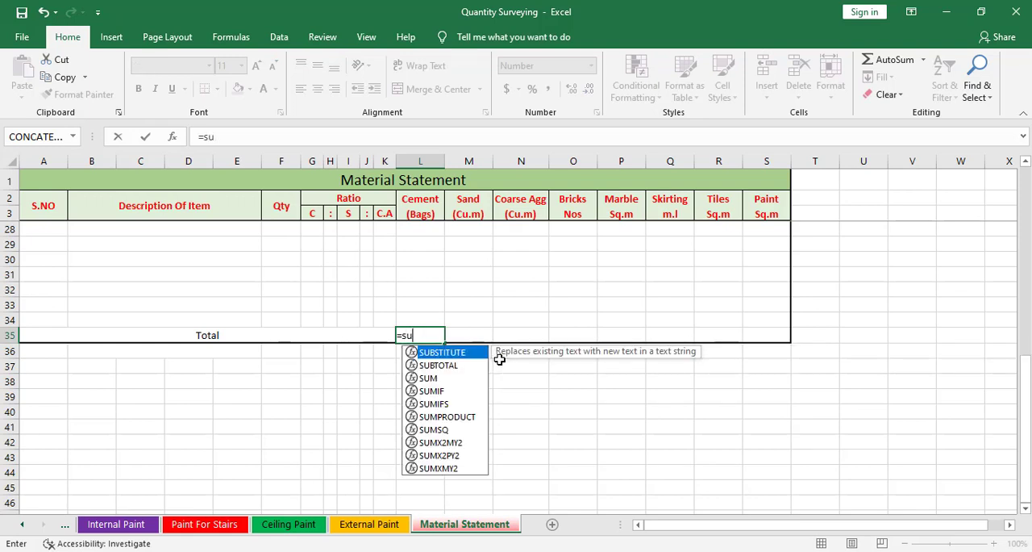
type("m")
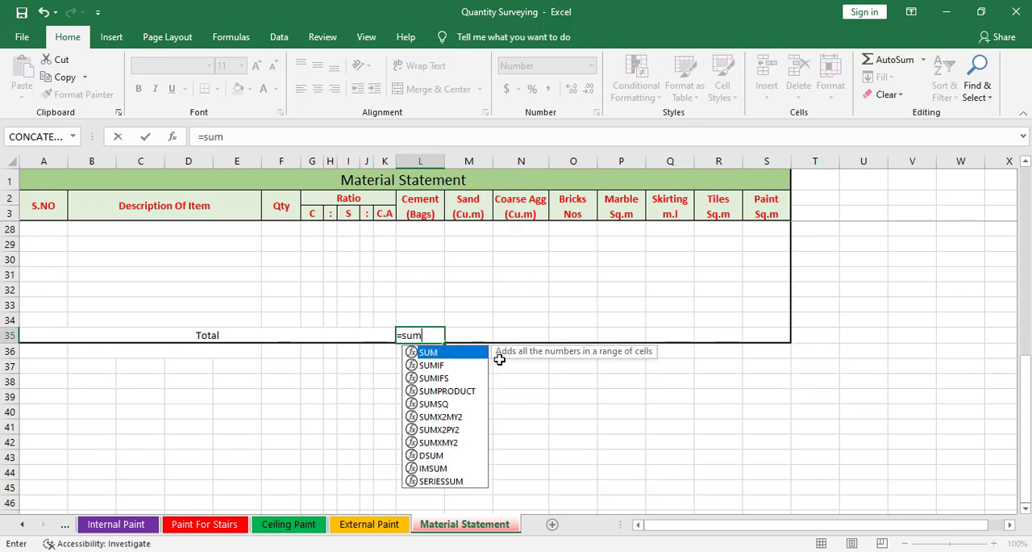
type("(")
scroll(499, 359, "up", 8)
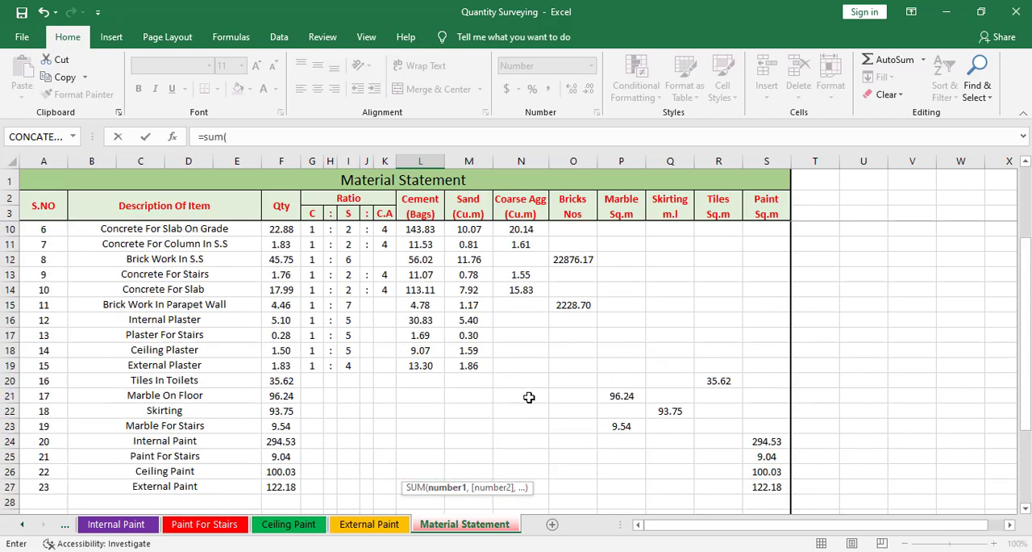
left_click_drag(435, 259, 430, 458)
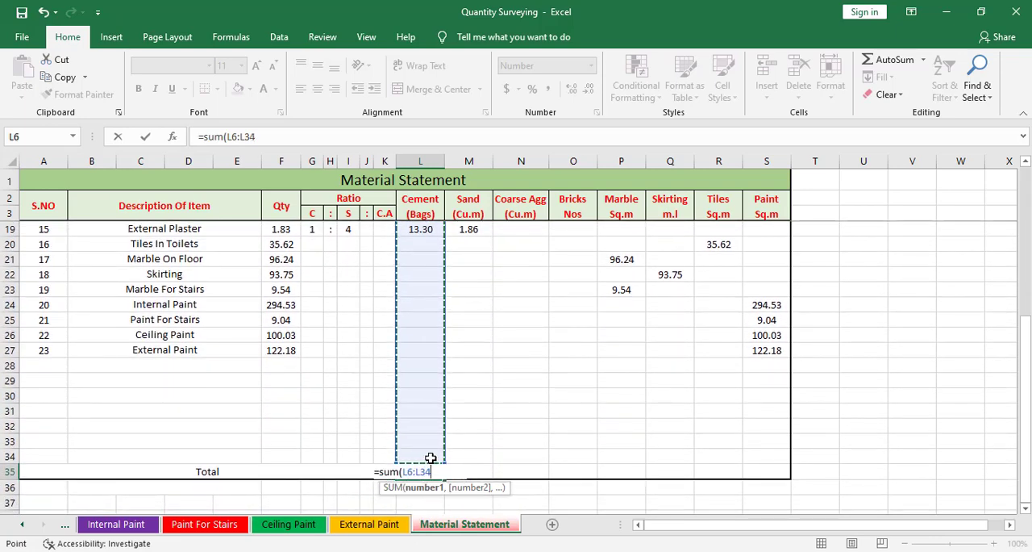
type(")")
key("Return")
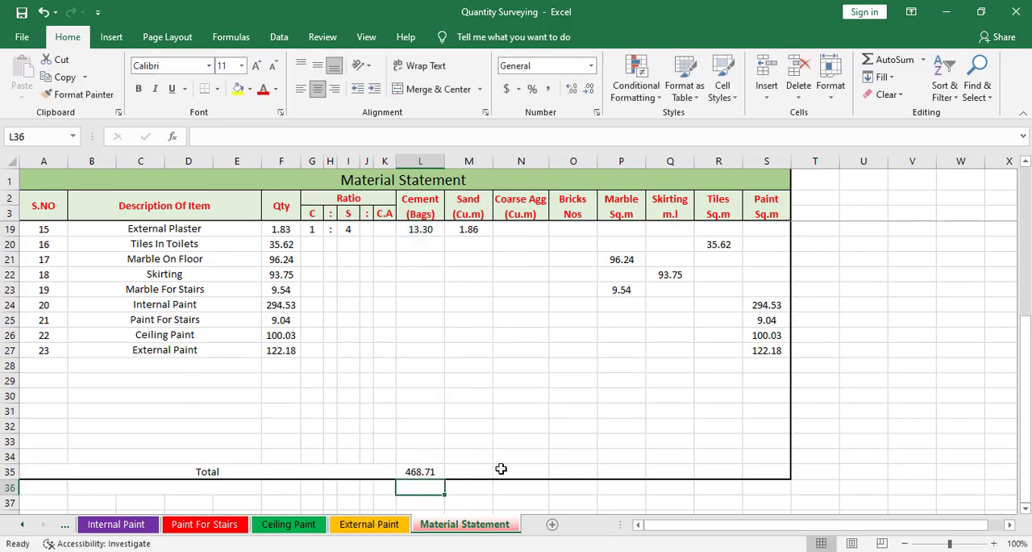
Copy the Cement total formula across the Total row into M35:S35, from Sand to Paint.
scroll(446, 444, "up", 5)
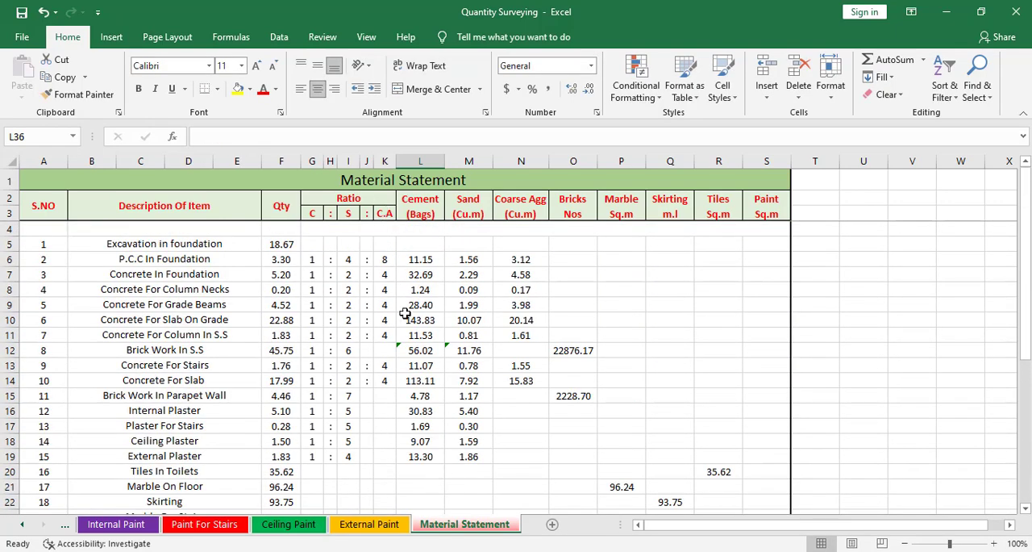
scroll(490, 427, "down", 6)
left_click(412, 427)
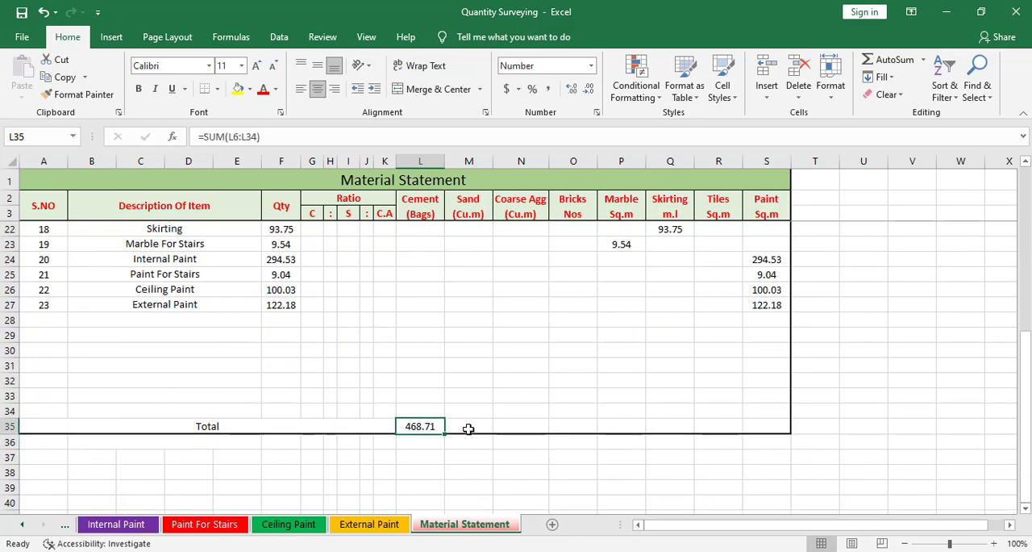
left_click_drag(446, 433, 767, 427)
left_click(629, 446)
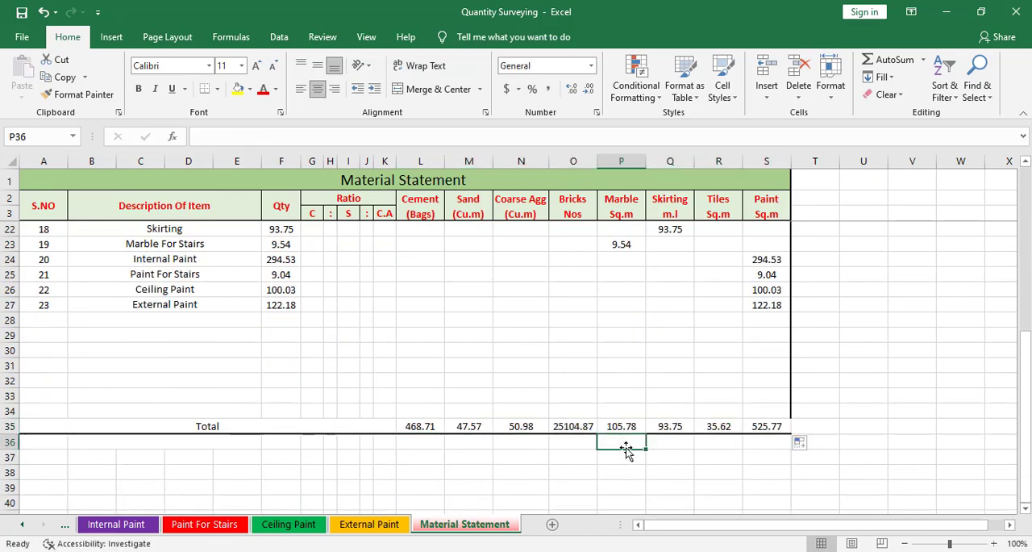
Check the copied SUM formulas in the Total row one by one, from Sand to Paint.
scroll(478, 449, "down", 1)
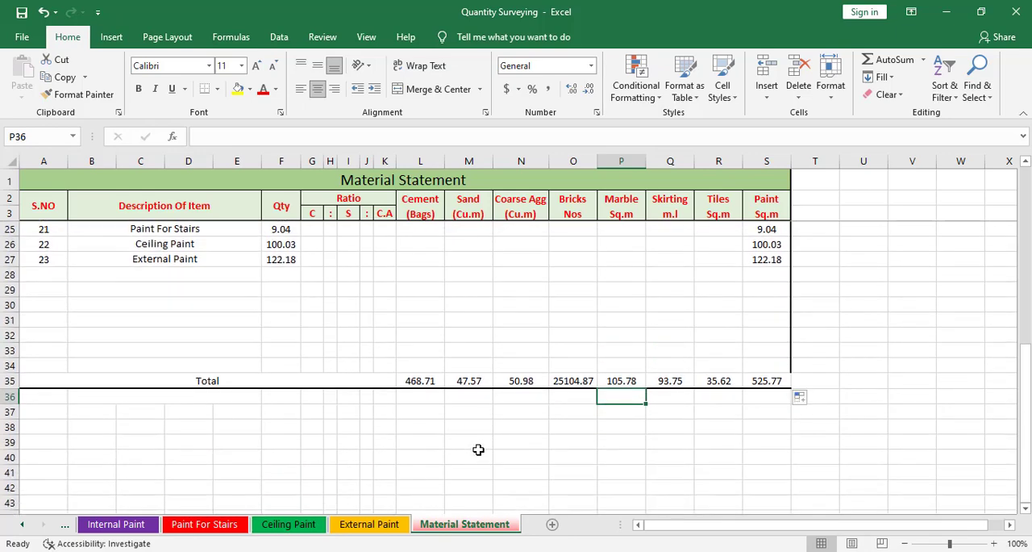
left_click(477, 379)
left_click(532, 379)
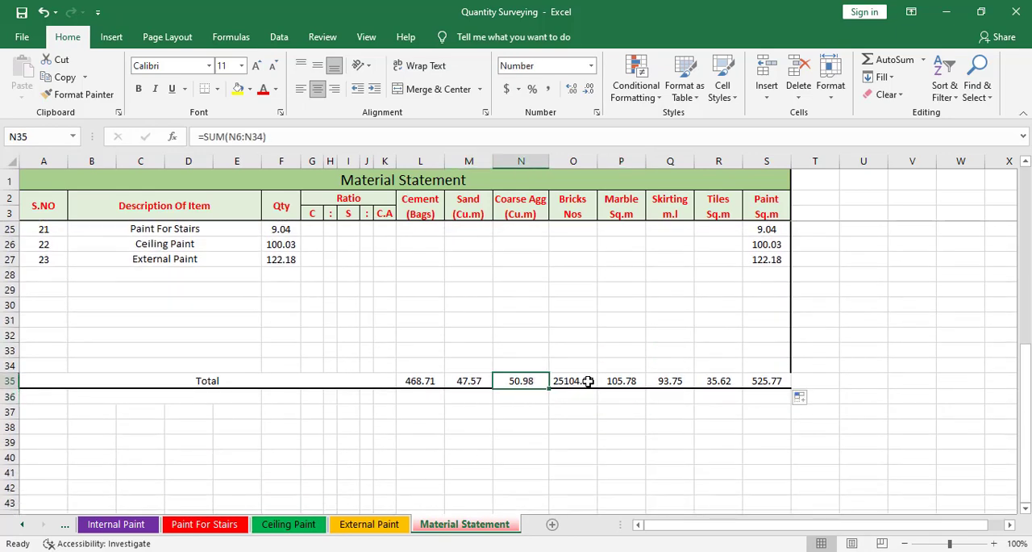
left_click(589, 382)
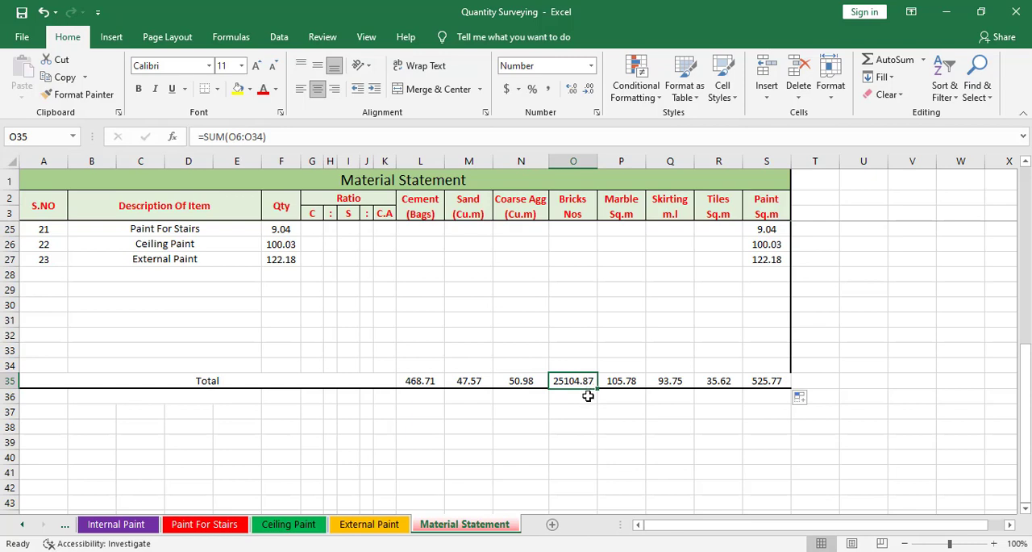
left_click(627, 381)
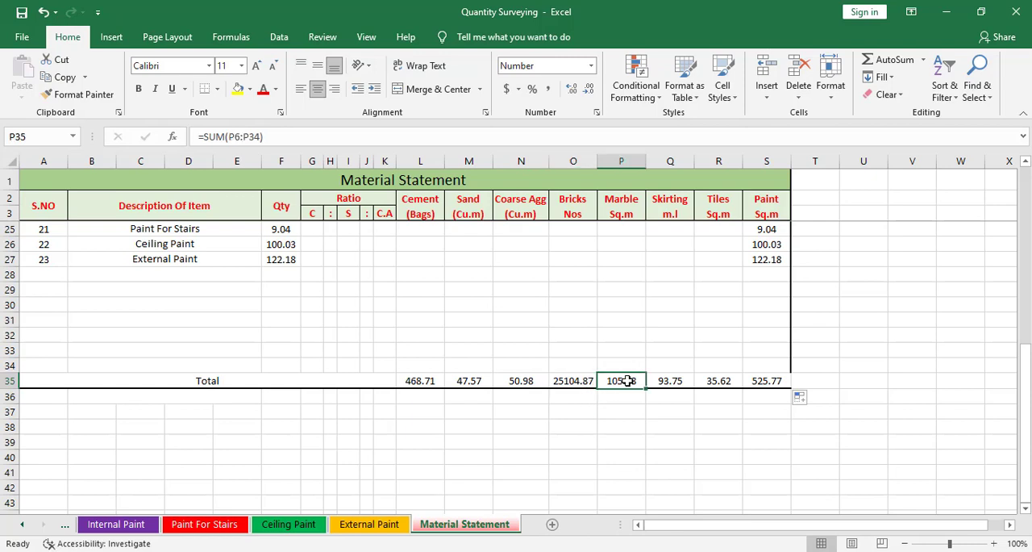
left_click(679, 380)
left_click(719, 380)
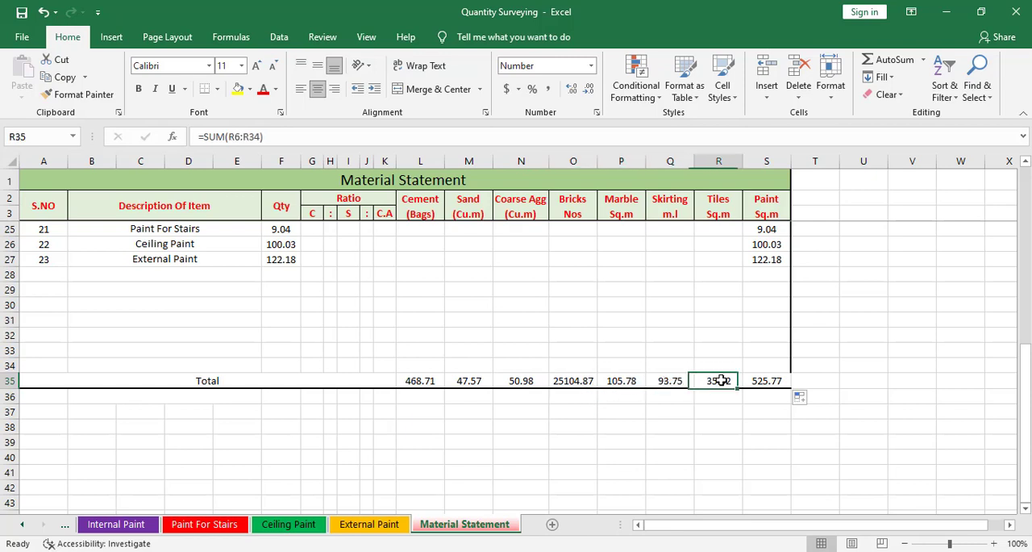
left_click(762, 380)
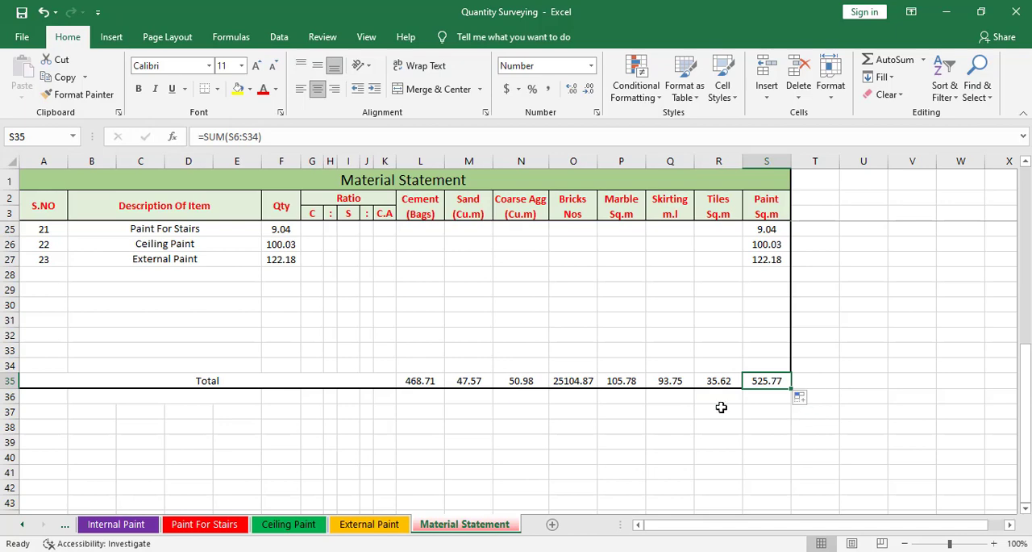
scroll(721, 403, "up", 7)
scroll(724, 397, "down", 7)
Fill the whole Total row A35:S35 with yellow.
left_click_drag(47, 379, 763, 377)
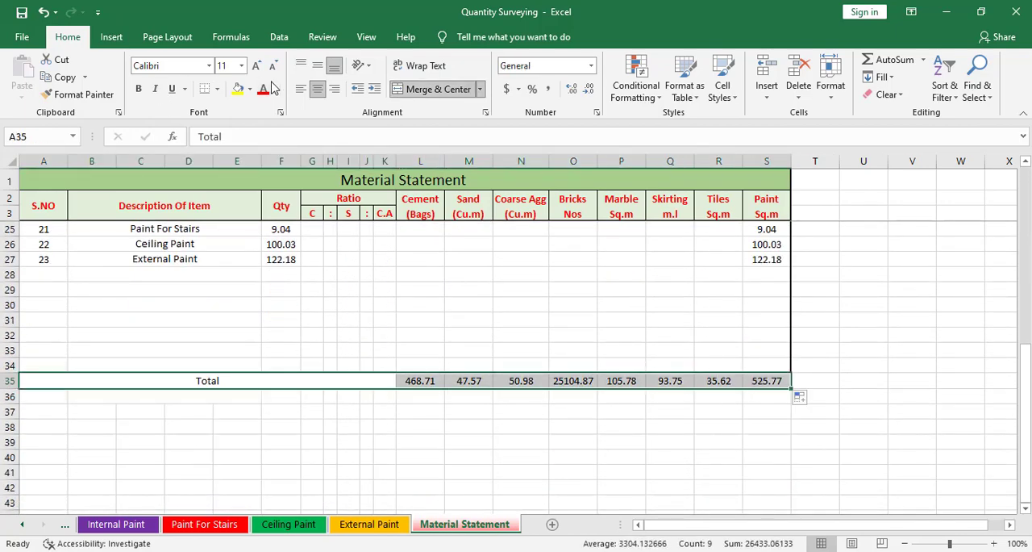
left_click(238, 88)
left_click(472, 334)
scroll(545, 339, "up", 2)
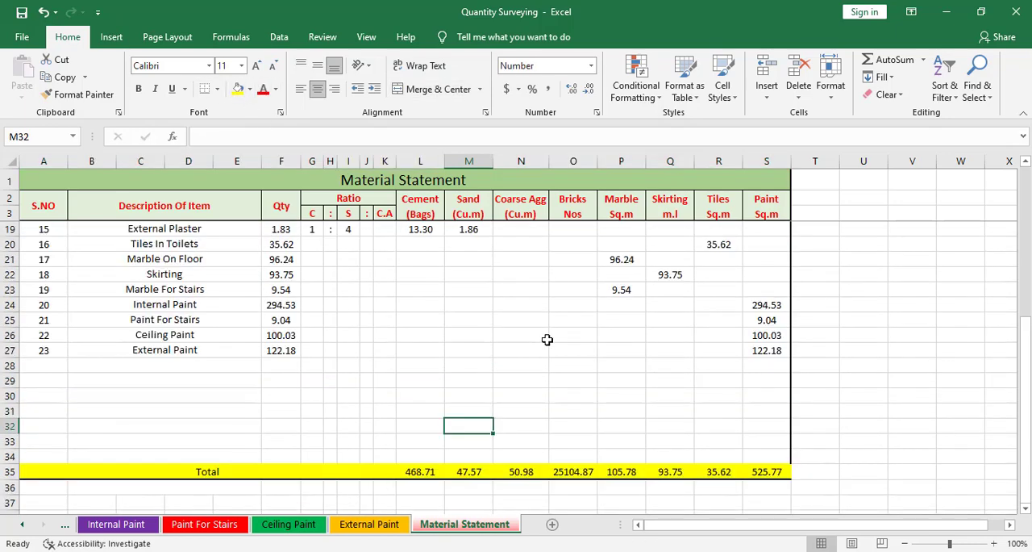
Select the Total row A35:S35 and insert an empty comment on its label cell.
scroll(547, 339, "down", 2)
left_click_drag(43, 381, 760, 383)
right_click(763, 382)
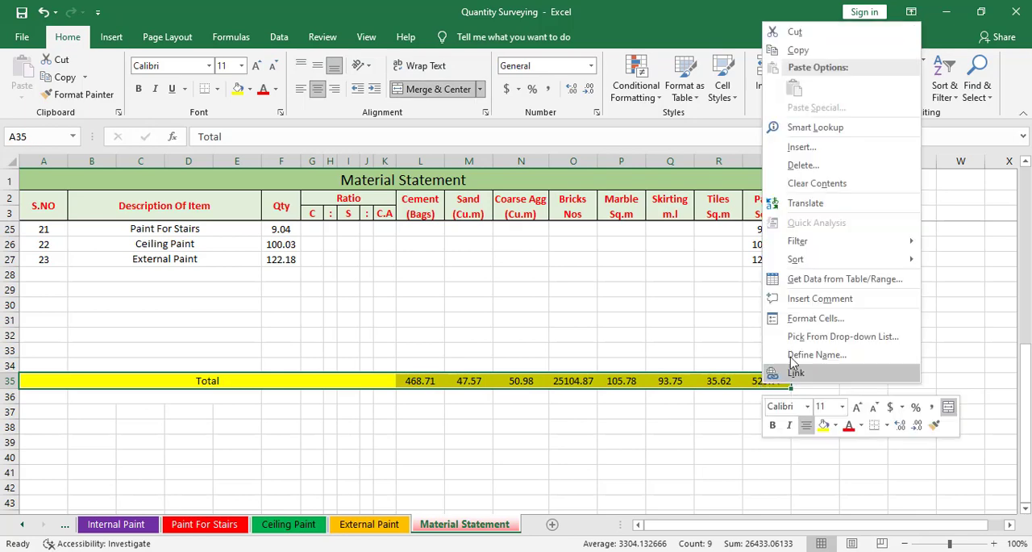
left_click(821, 299)
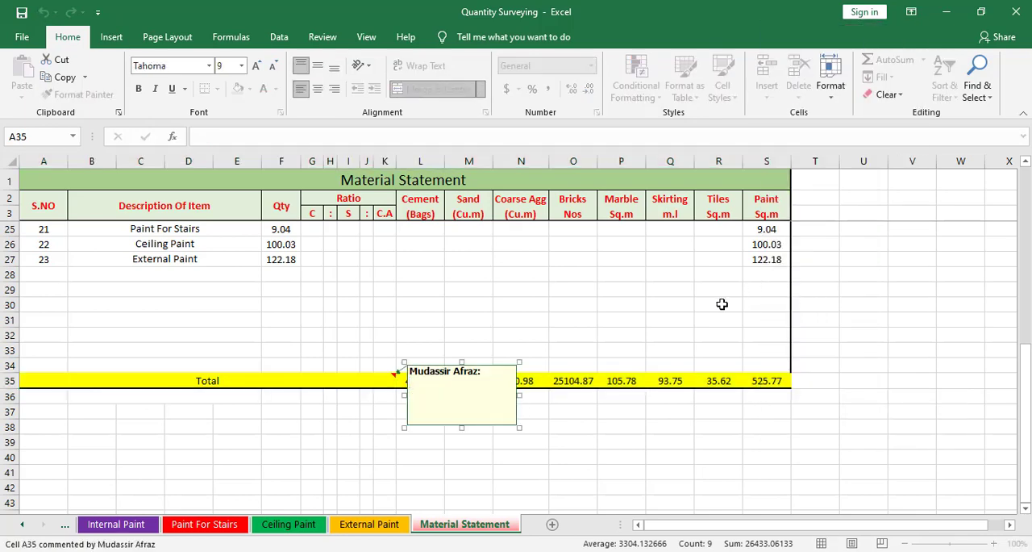
key("Escape")
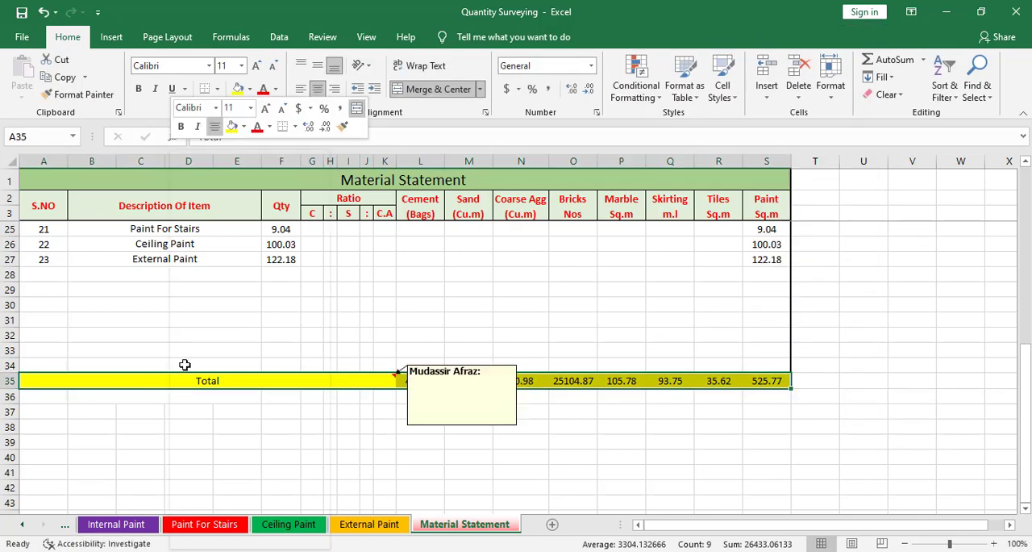
Add thick solid top and right borders to the Total row to complete its outline.
right_click(171, 381)
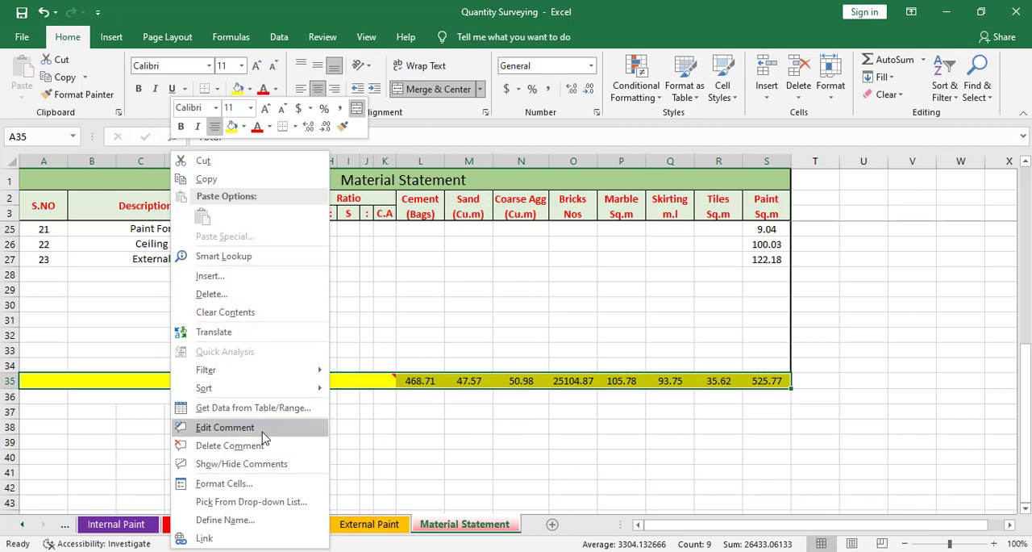
left_click(256, 484)
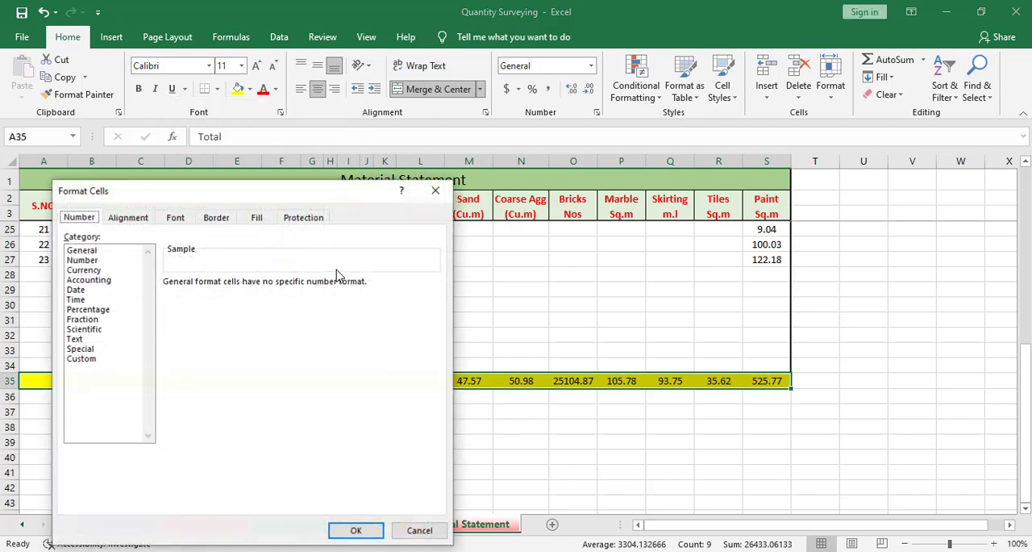
left_click(129, 218)
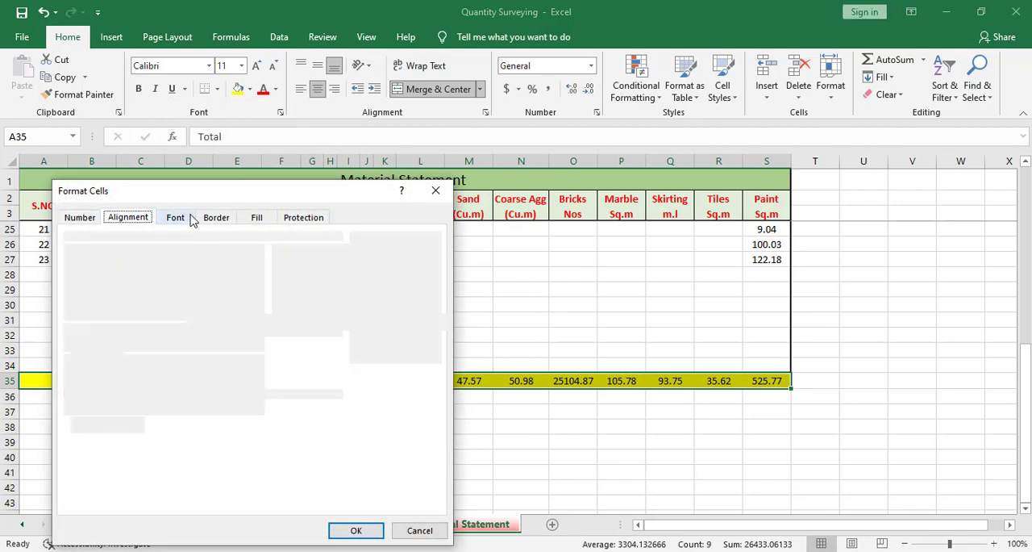
left_click(215, 217)
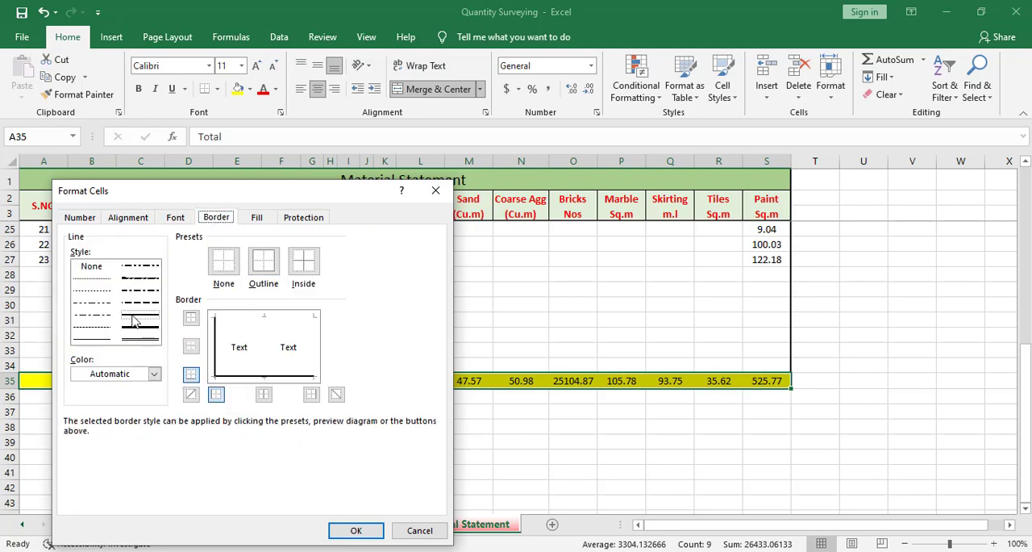
left_click(248, 323)
left_click(316, 345)
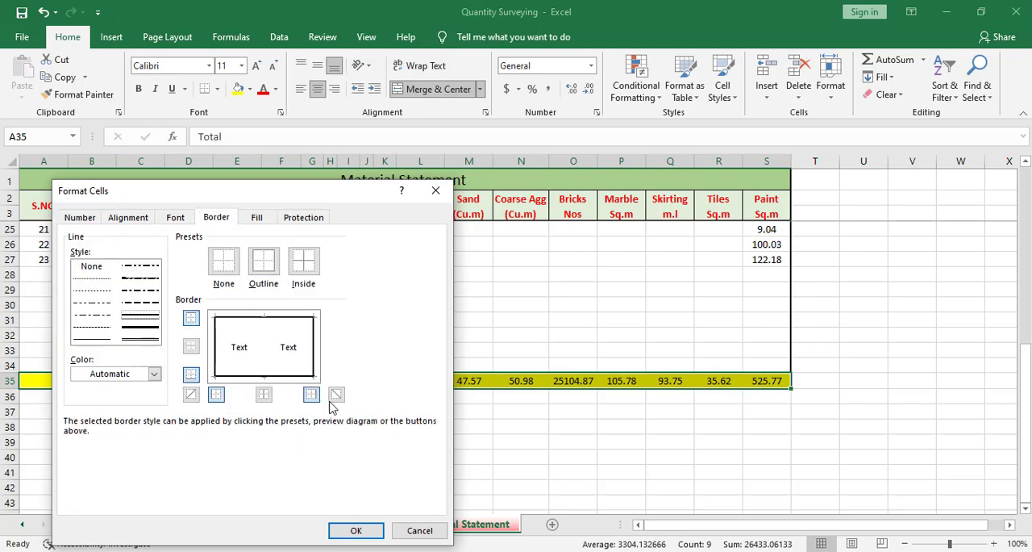
left_click(367, 529)
left_click(469, 471)
Review the finished Material Statement, comparing the item rows with the highlighted Total row.
scroll(594, 432, "up", 2)
scroll(593, 432, "down", 2)
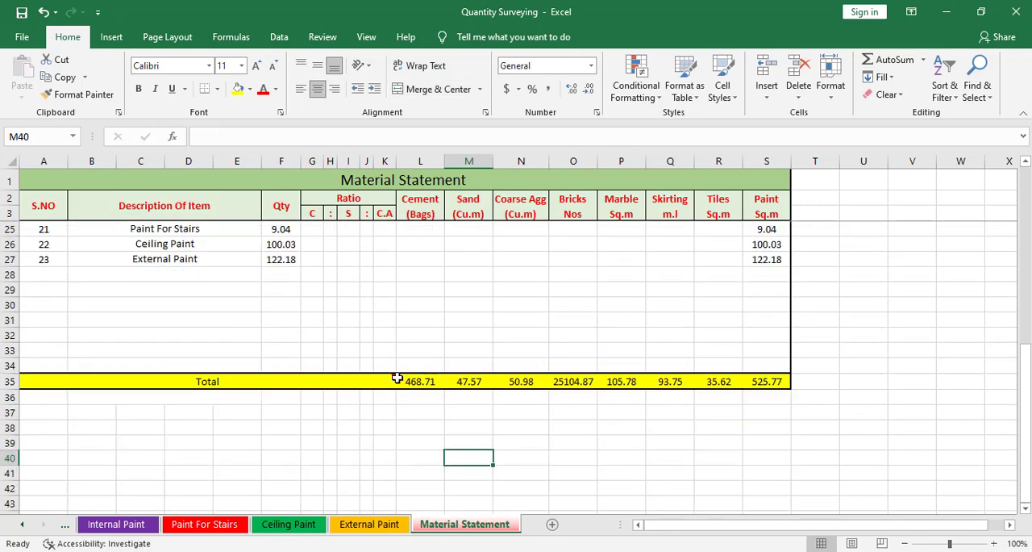
scroll(707, 405, "down", 2)
scroll(742, 380, "up", 9)
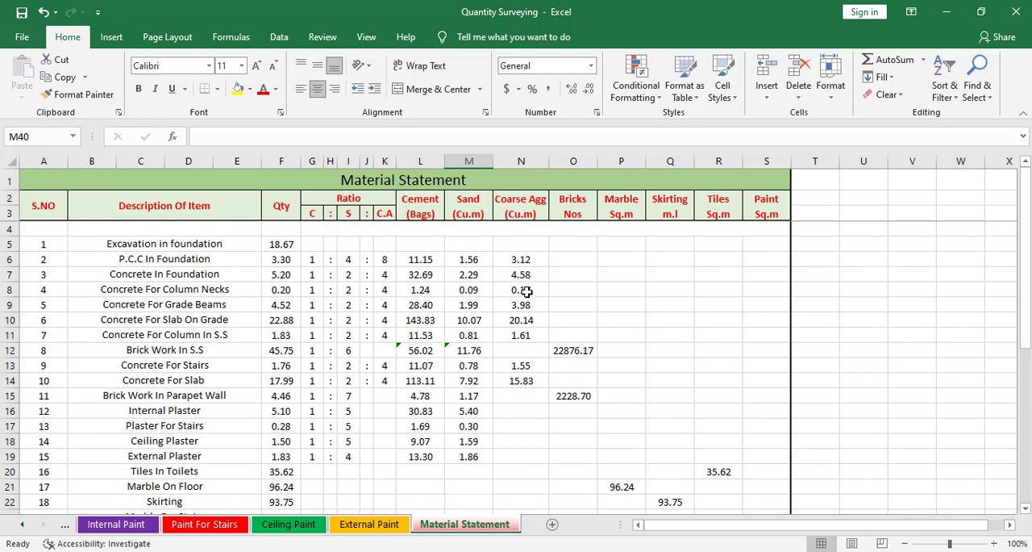
scroll(521, 292, "down", 2)
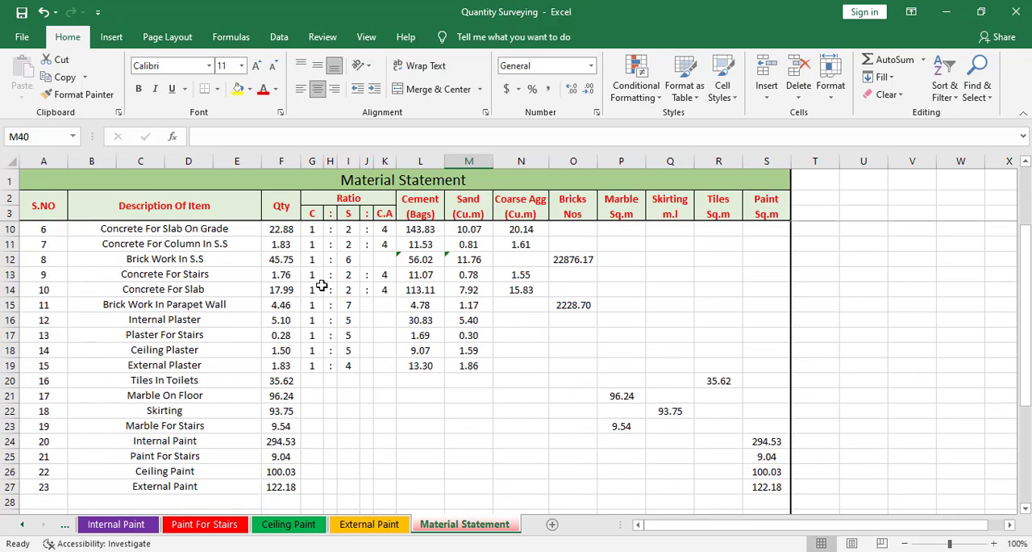
scroll(553, 377, "down", 3)
scroll(553, 369, "up", 5)
scroll(553, 369, "down", 4)
scroll(554, 371, "down", 3)
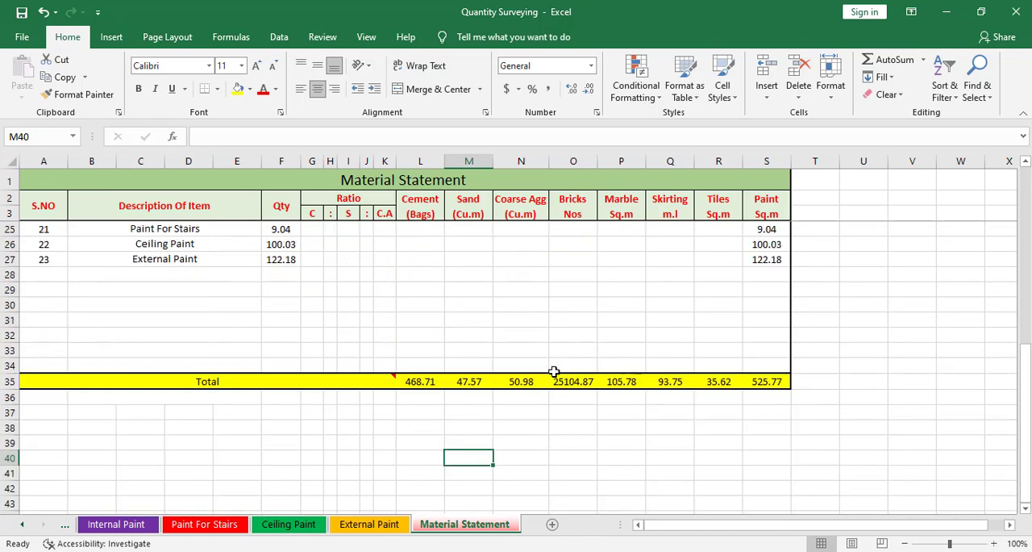